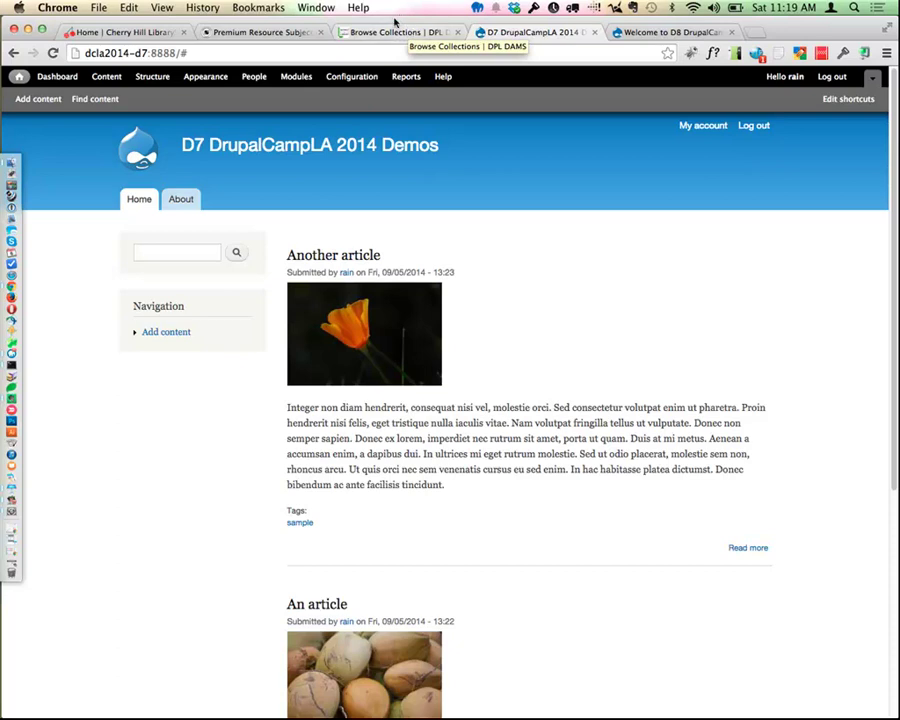
# Examine the Structure and People administration options available to the masqueraded account on the Sonoma County Library site
pyautogui.click(251, 33)
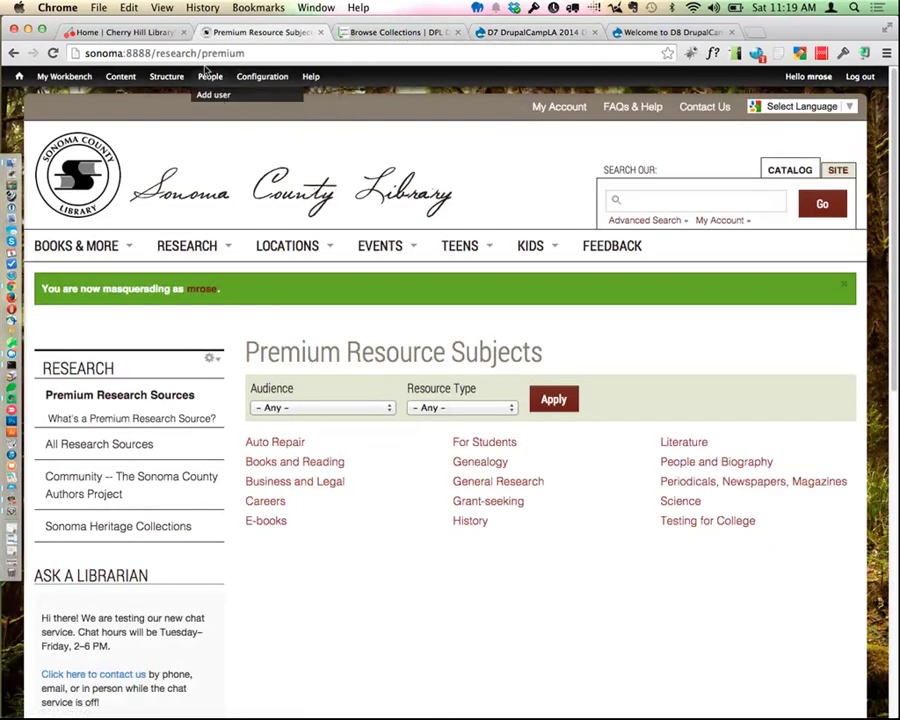
pyautogui.moveTo(146, 96)
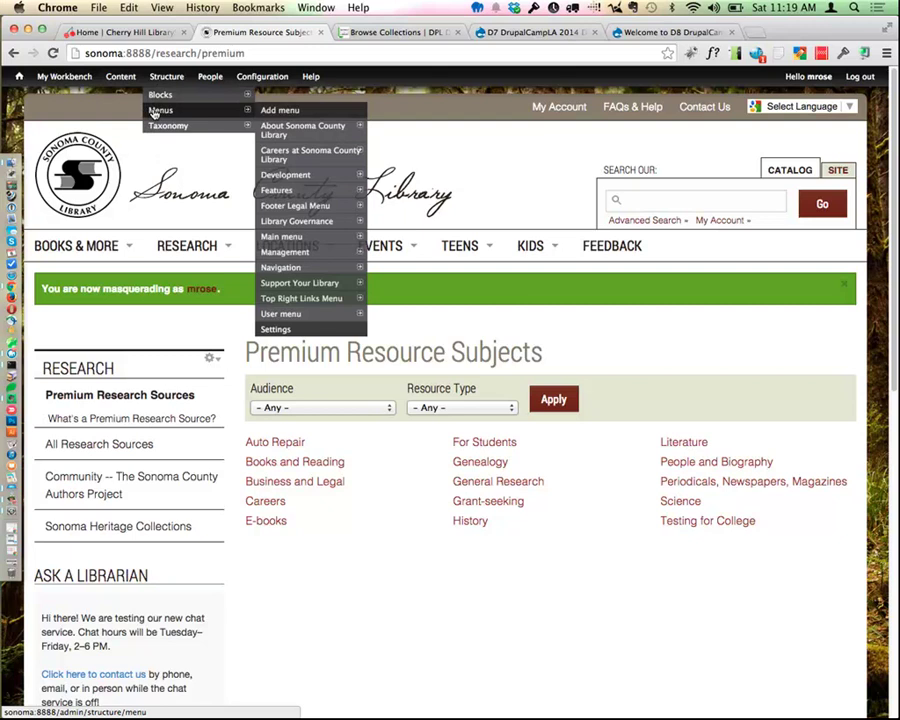
pyautogui.moveTo(163, 245)
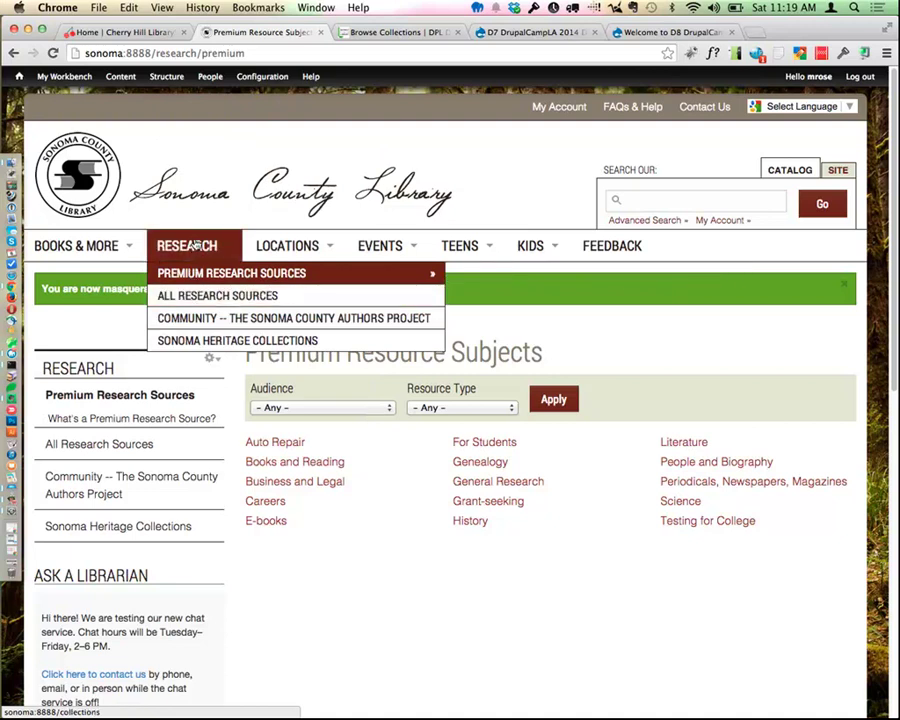
pyautogui.moveTo(209, 78)
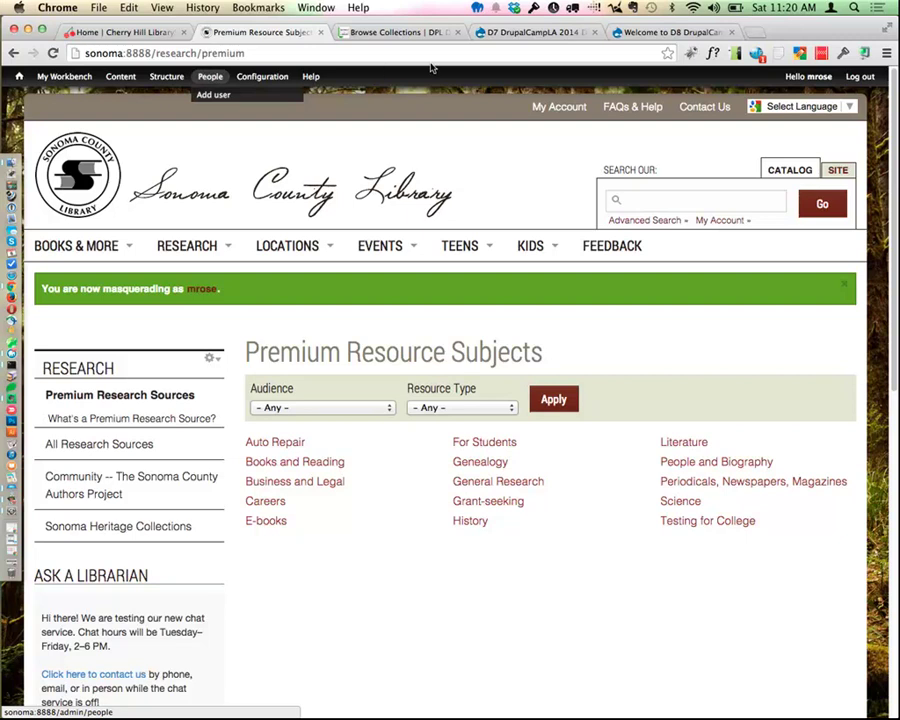
# View the module list on the D7 DrupalCampLA 2014 Demos site and return to its home page
pyautogui.click(510, 34)
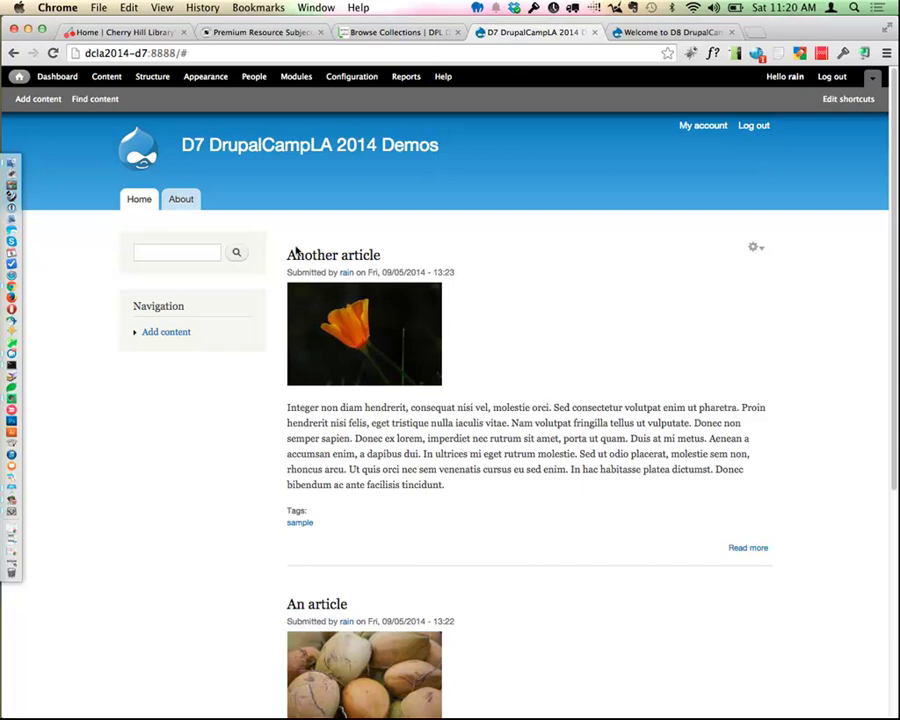
pyautogui.click(297, 77)
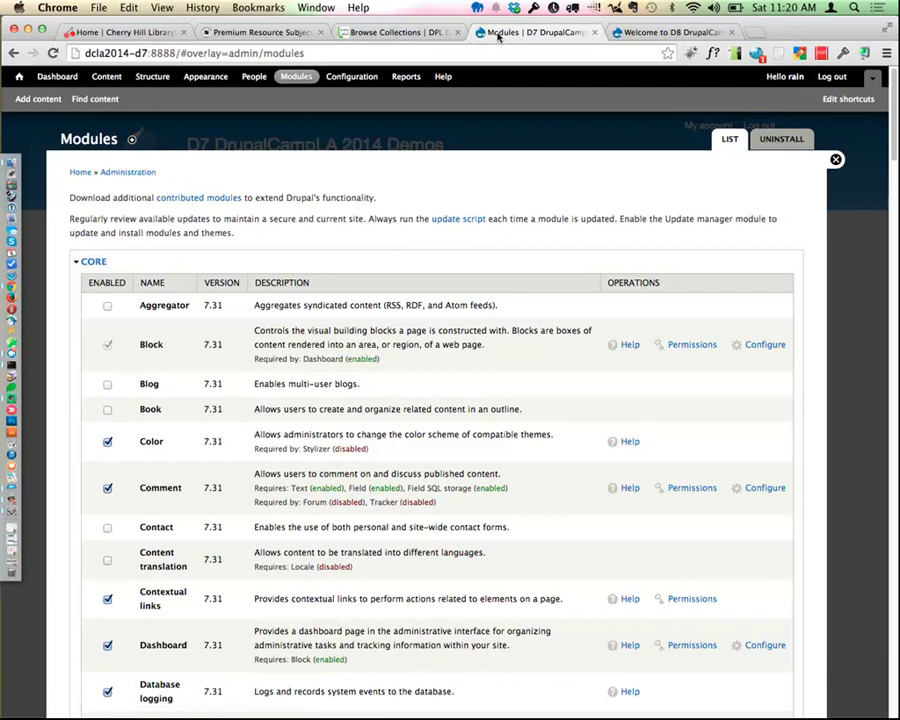
pyautogui.click(836, 161)
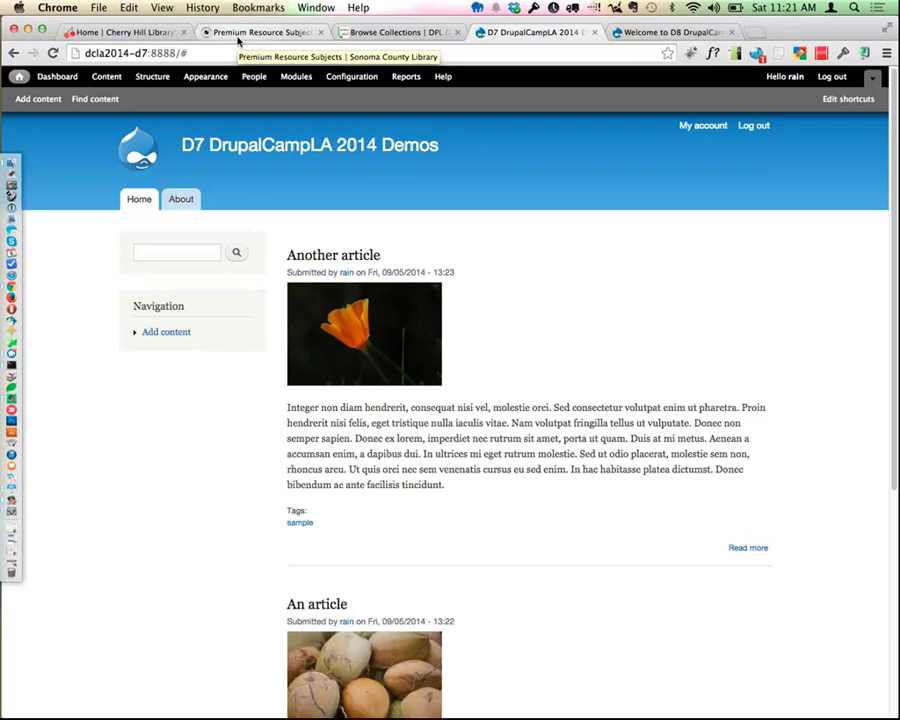
# In Keynote, present the slides from Information Overload through to the first Blocks slide, and end the slideshow
pyautogui.press('super+Tab')
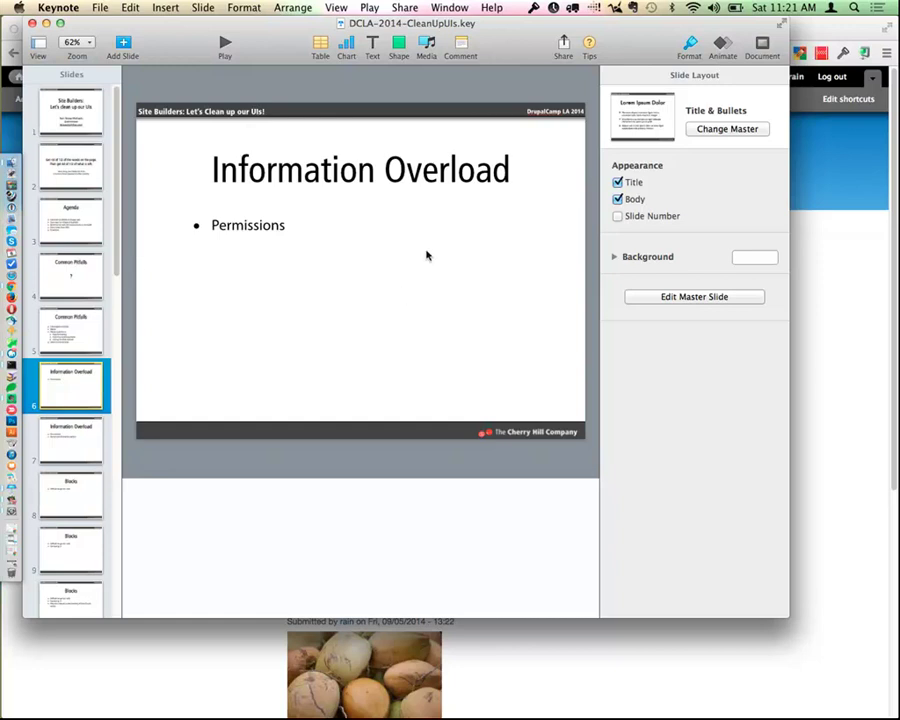
pyautogui.click(224, 44)
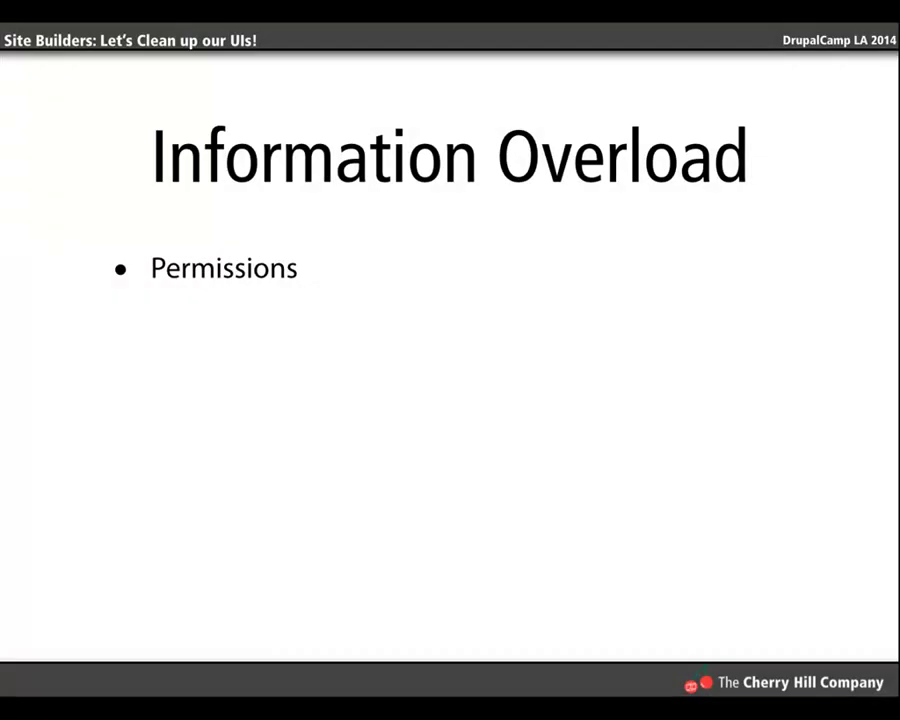
pyautogui.press('Right')
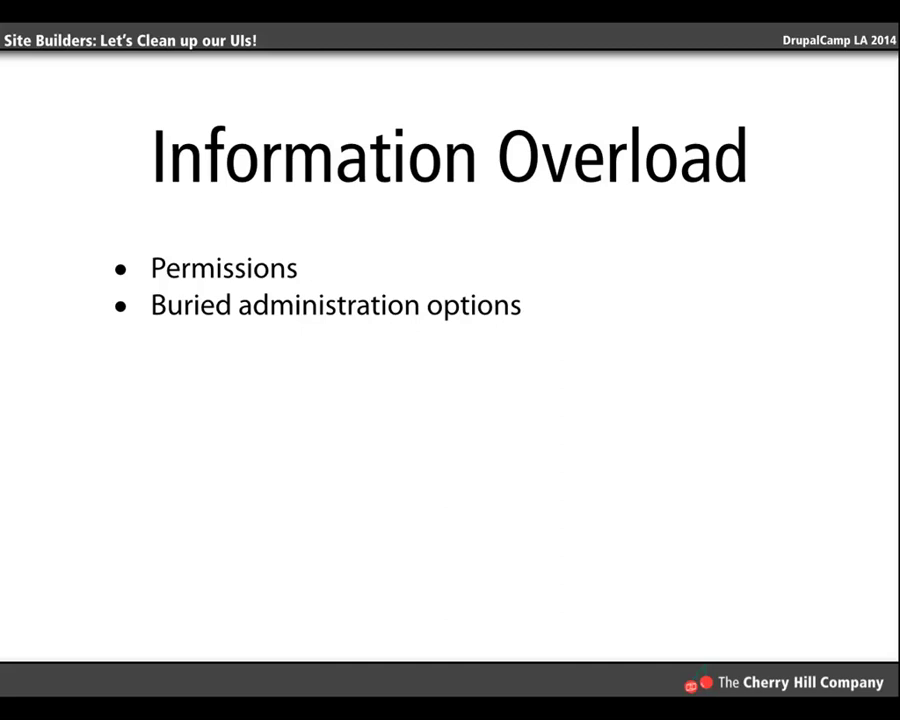
pyautogui.press('Right')
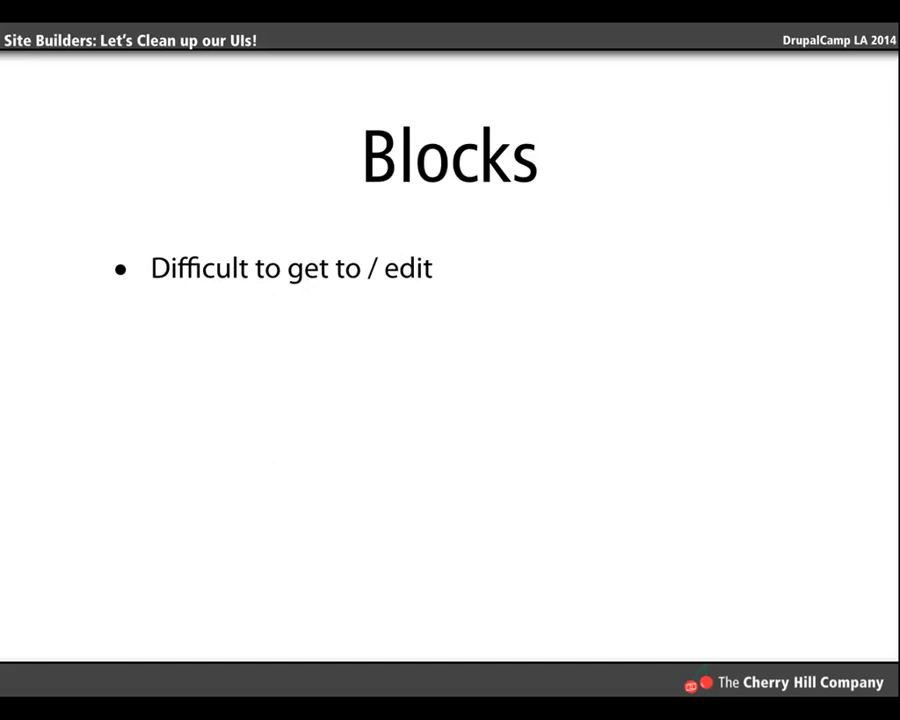
pyautogui.press('Escape')
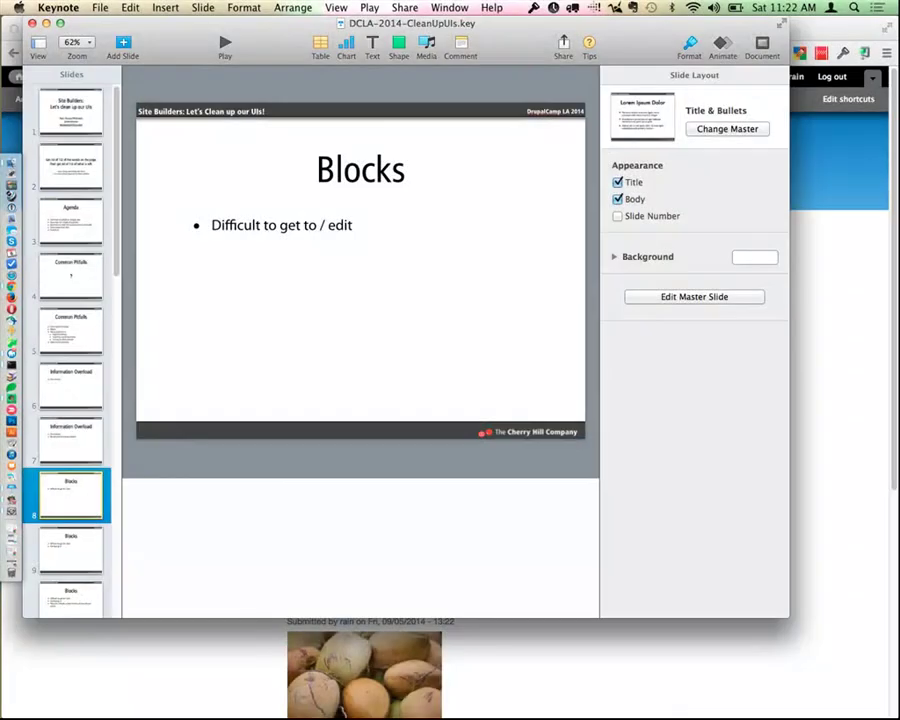
# Return to the Sonoma County Library site in Chrome and stop masquerading by switching back to the original account
pyautogui.click(838, 220)
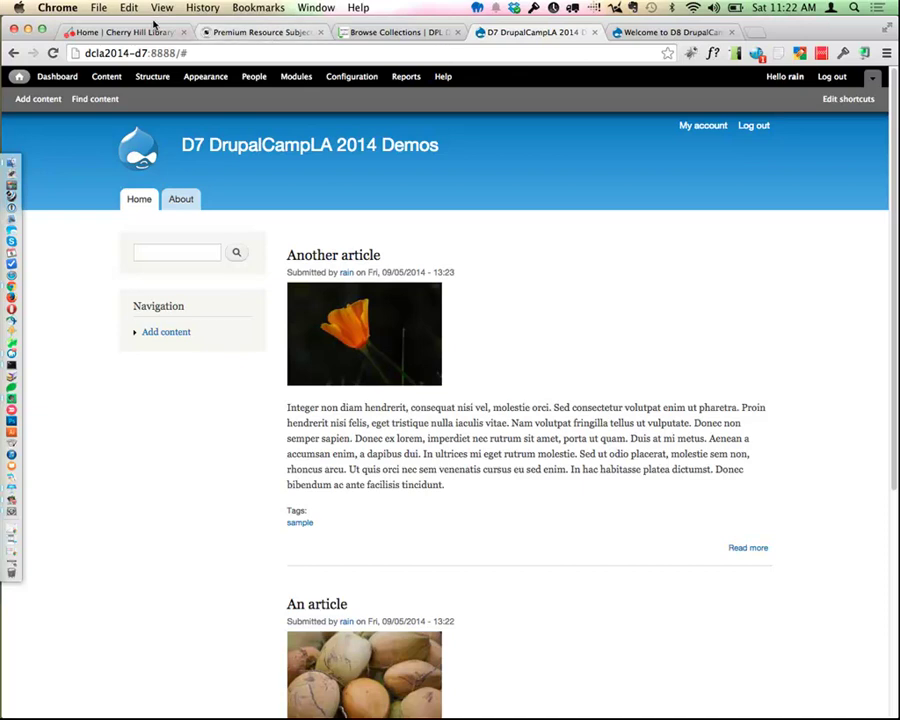
pyautogui.click(219, 35)
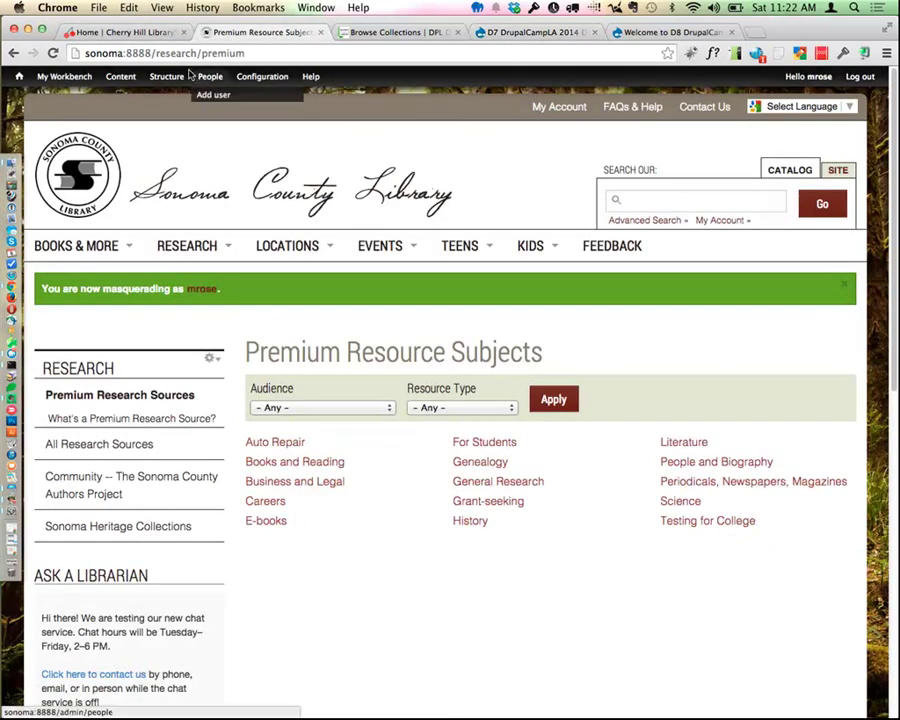
pyautogui.scroll(-5, 135, 430)
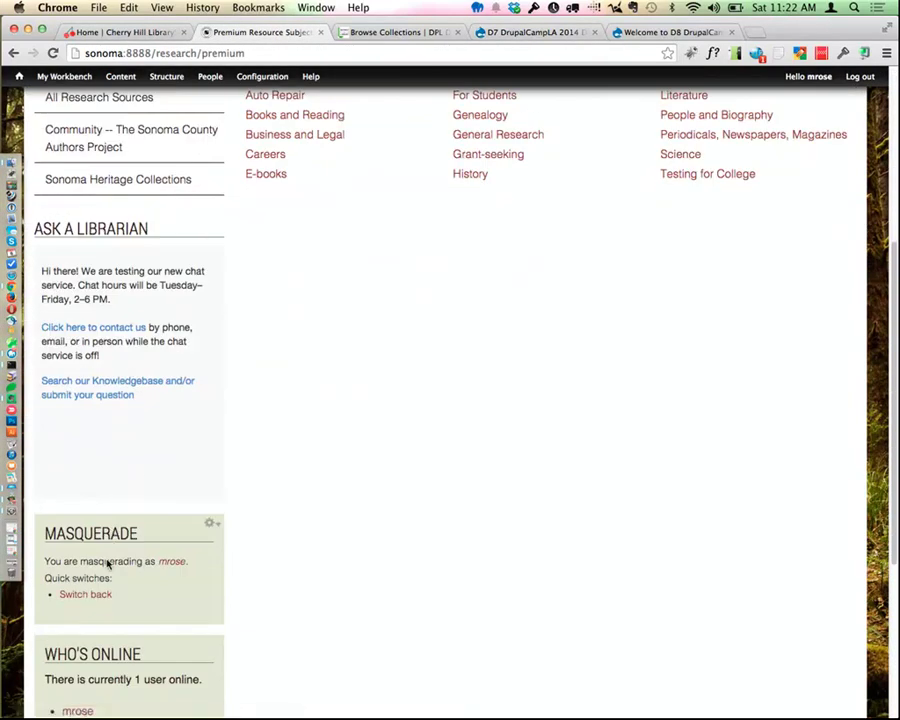
pyautogui.click(96, 594)
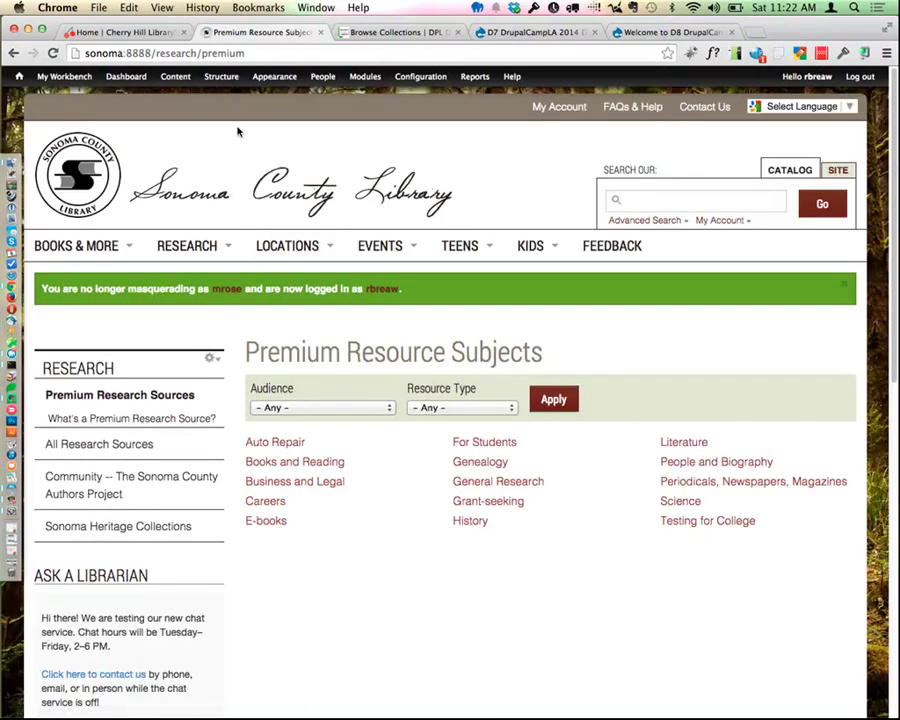
# Open the Sonoma County Library site's Blocks administration page and examine the blocks assigned to the Featured, Content and Left Sidebar regions
pyautogui.click(215, 95)
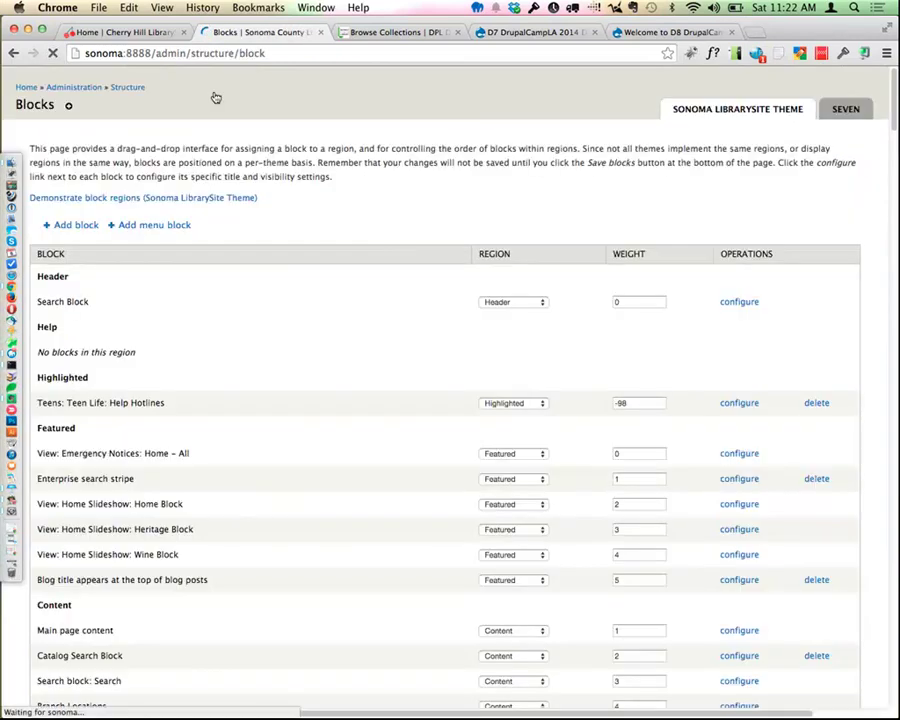
pyautogui.scroll(-1, 258, 293)
pyautogui.scroll(-2, 258, 293)
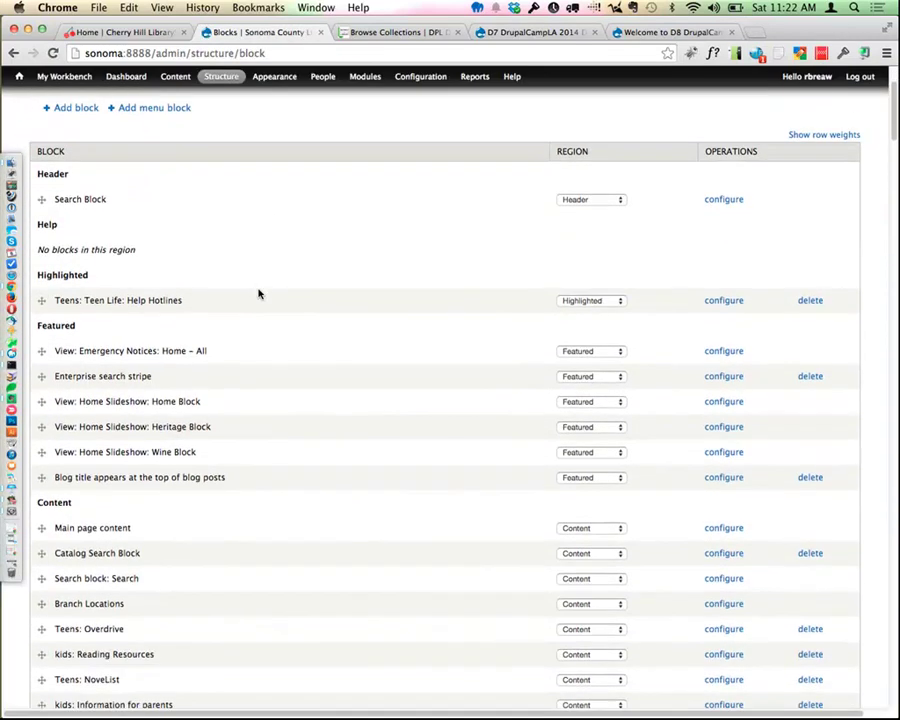
pyautogui.scroll(-2, 258, 293)
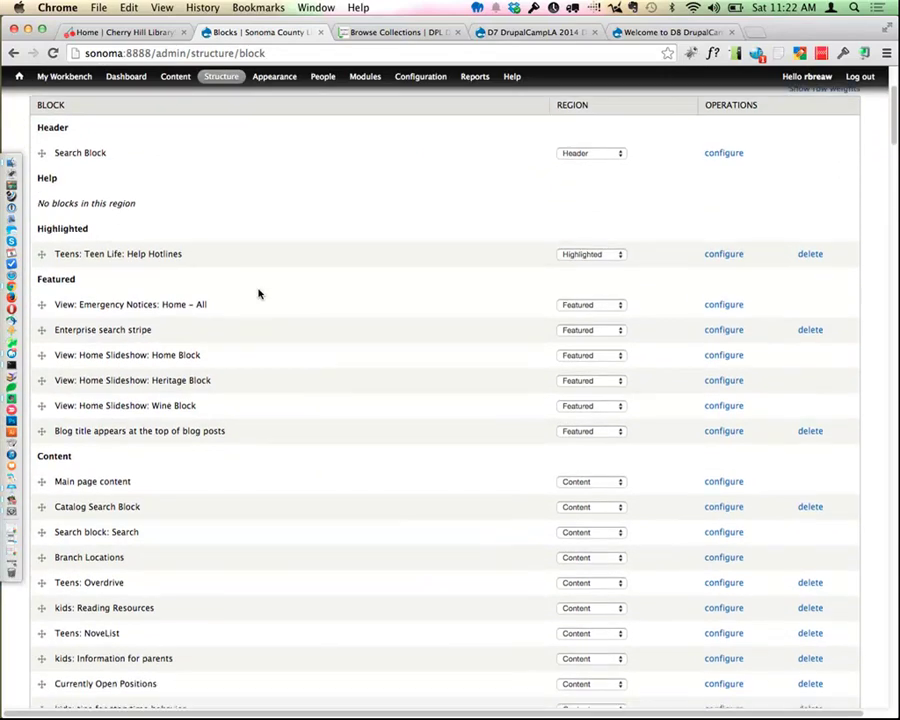
pyautogui.scroll(-7, 227, 367)
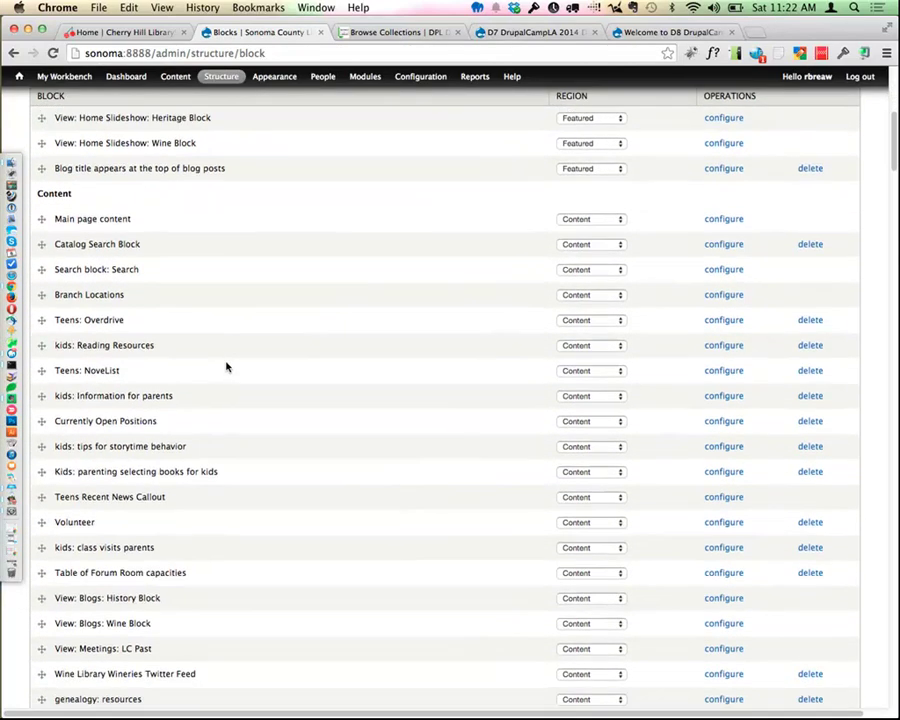
pyautogui.scroll(-2, 227, 367)
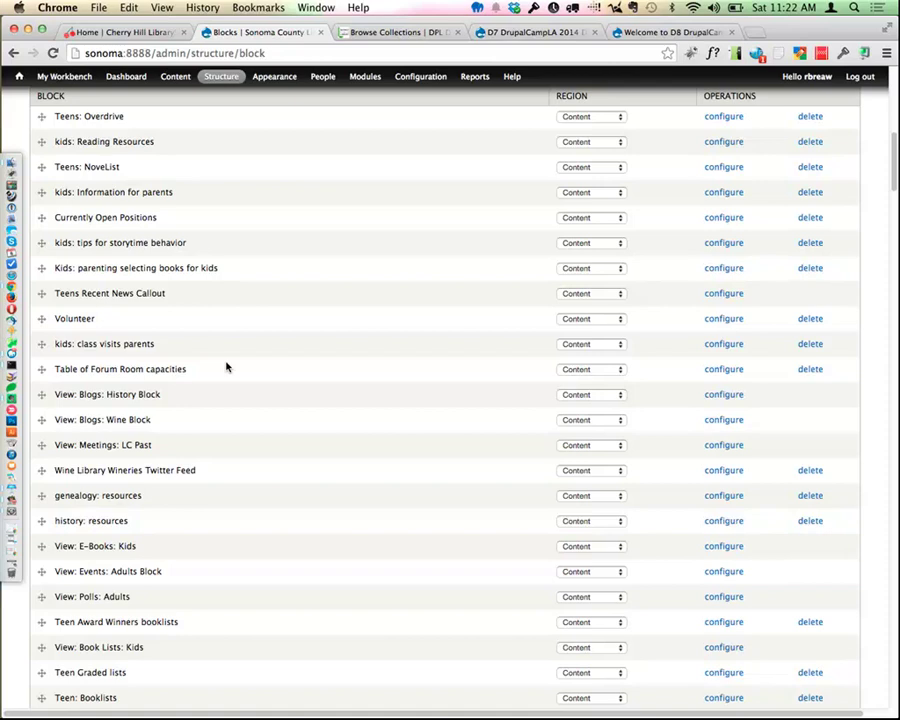
pyautogui.scroll(-3, 226, 368)
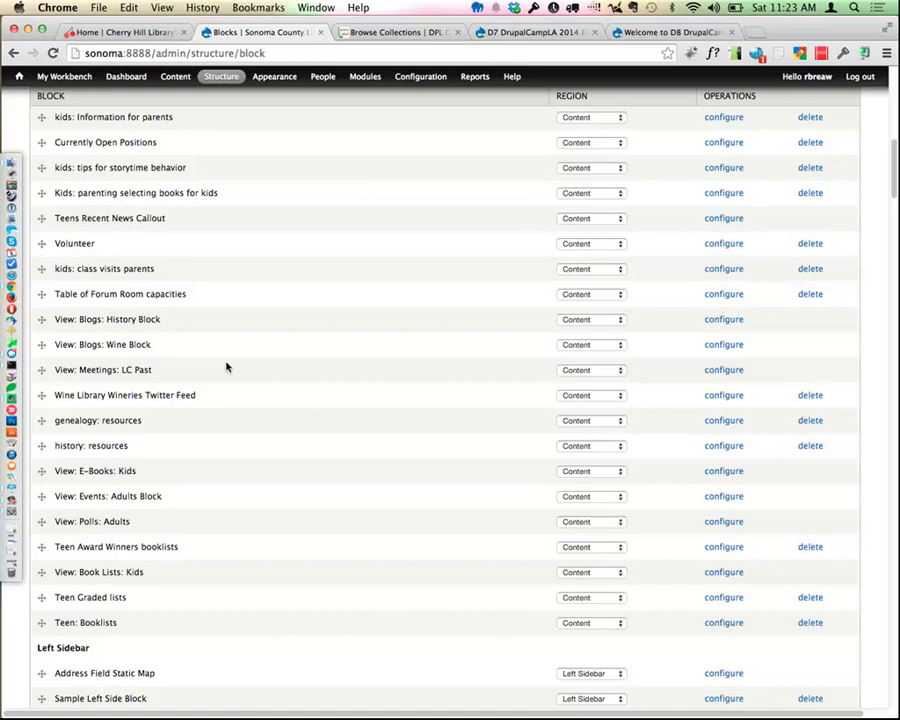
pyautogui.scroll(-3, 226, 367)
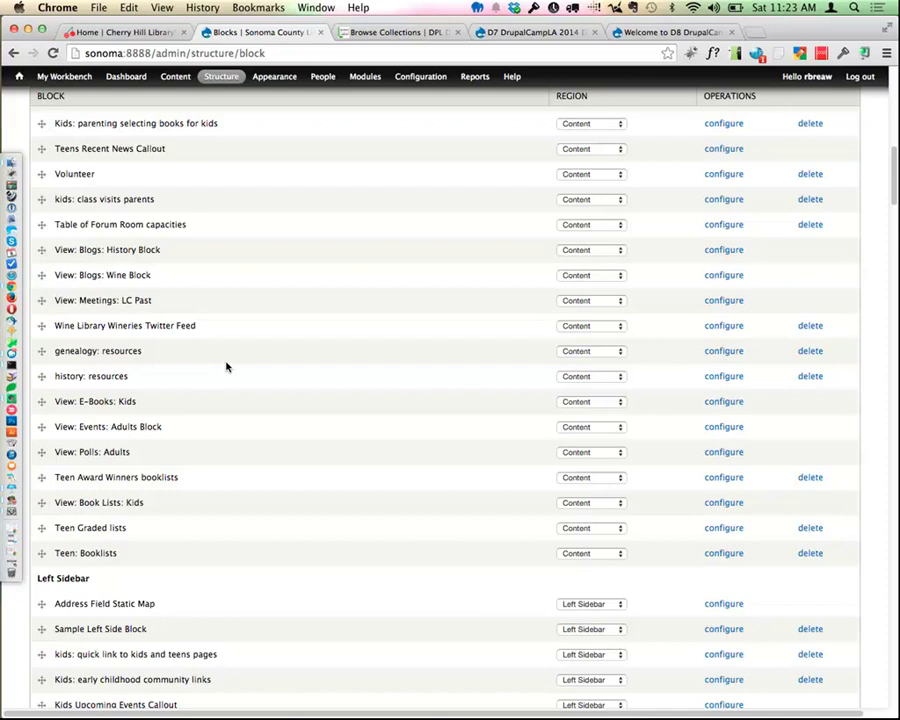
pyautogui.scroll(5, 226, 367)
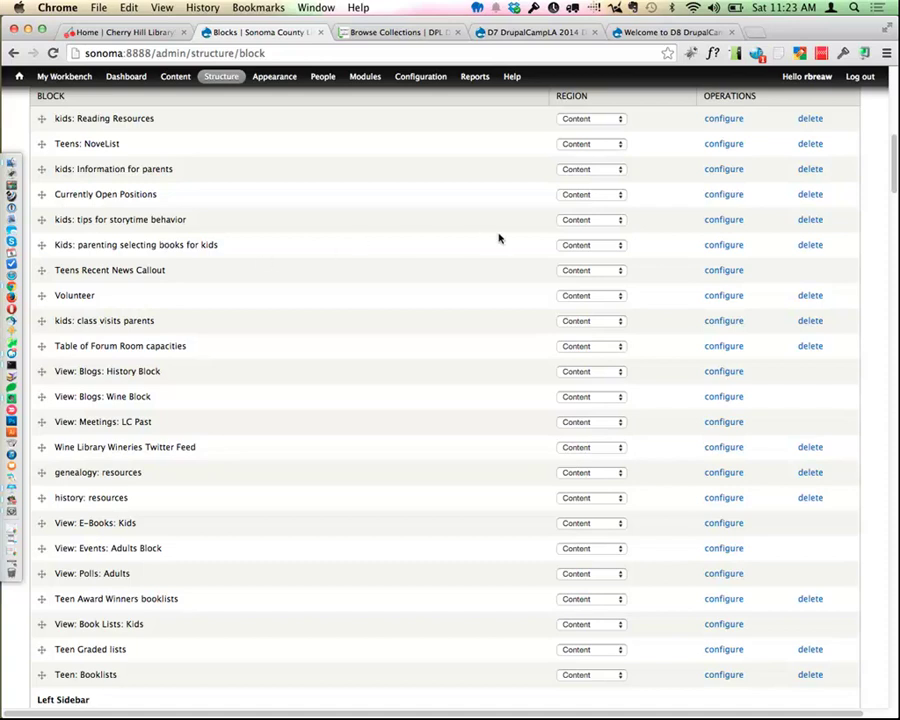
# Open the configuration of the Currently Open Positions block and review its title, description, body and title link settings
pyautogui.click(724, 195)
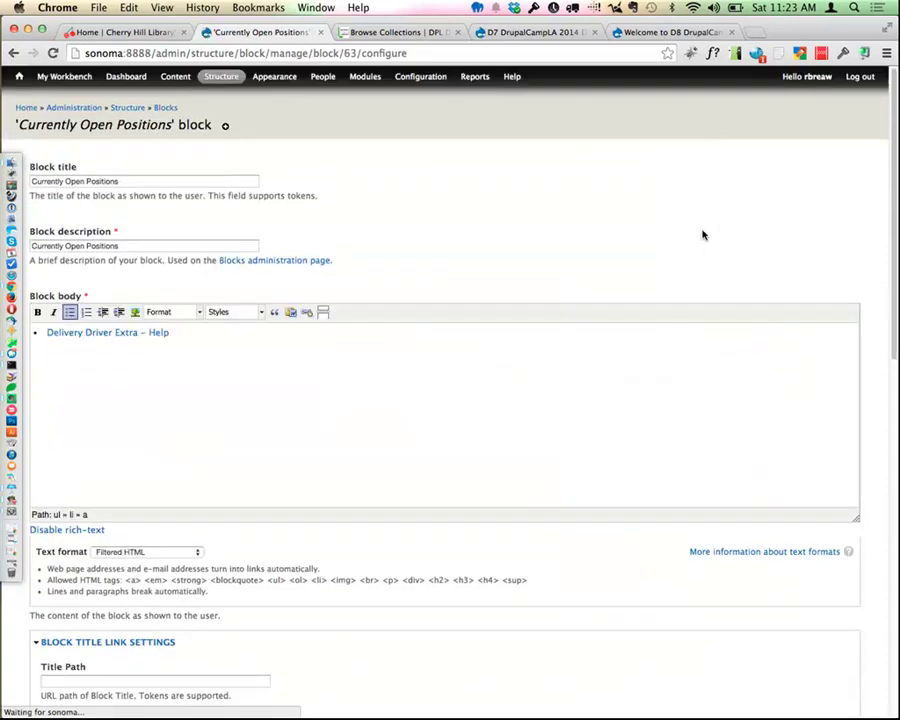
pyautogui.scroll(-5, 460, 456)
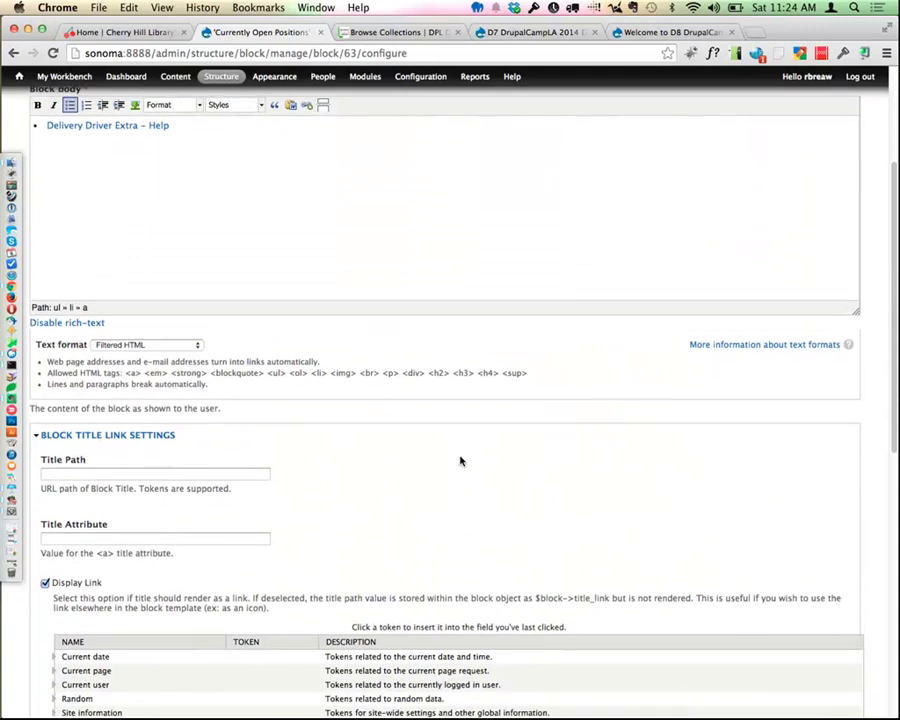
pyautogui.scroll(3, 460, 459)
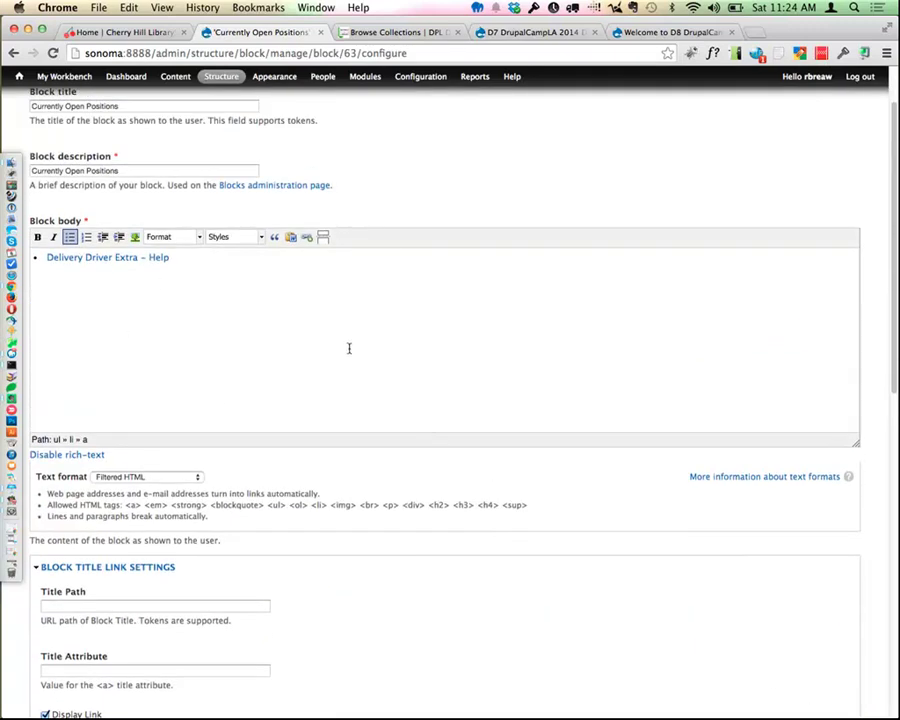
pyautogui.scroll(2, 349, 348)
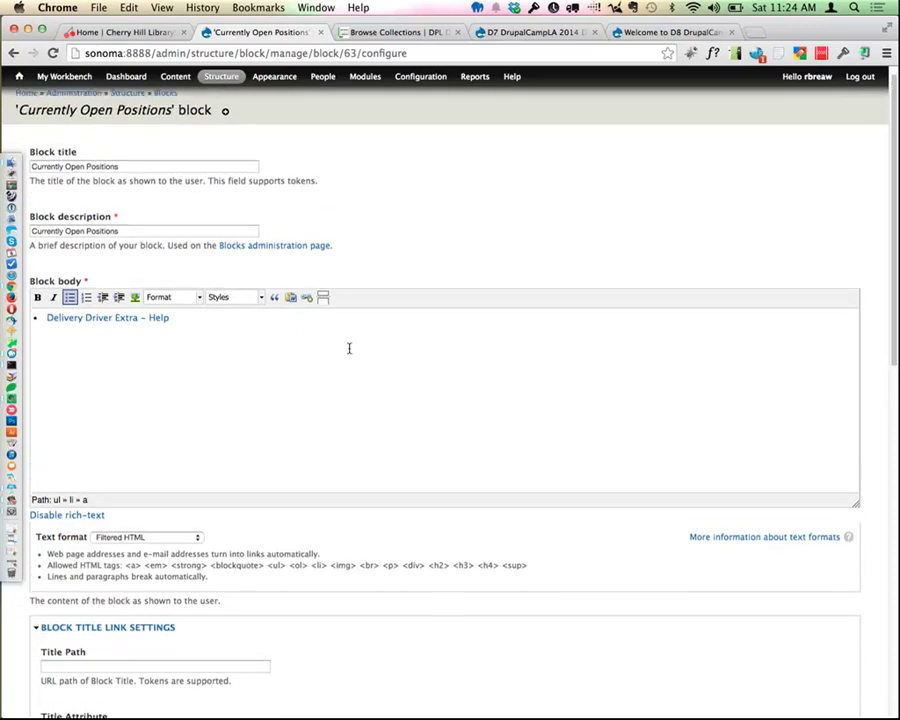
pyautogui.scroll(-3, 349, 348)
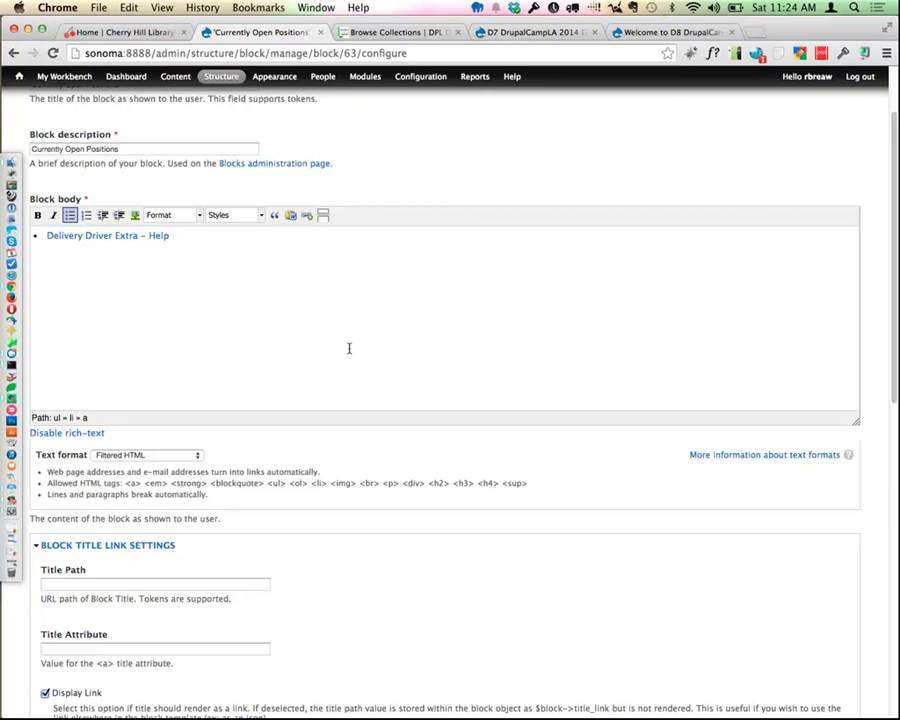
# Open the Block layout page on the D8 DrupalCampLA 2014 Demos site and review its regions and placeable blocks
pyautogui.click(655, 34)
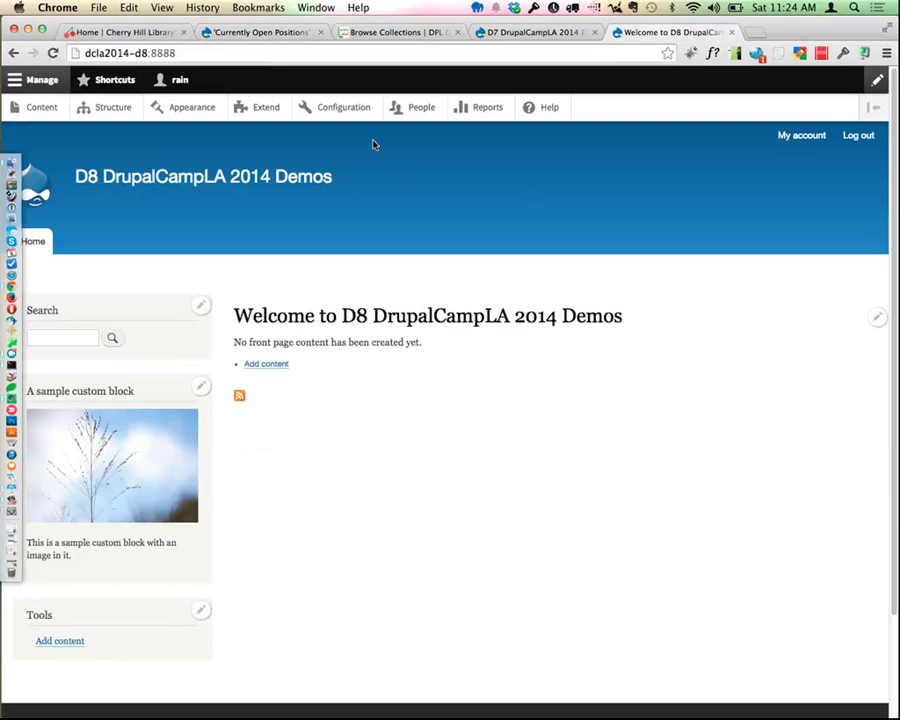
pyautogui.click(349, 114)
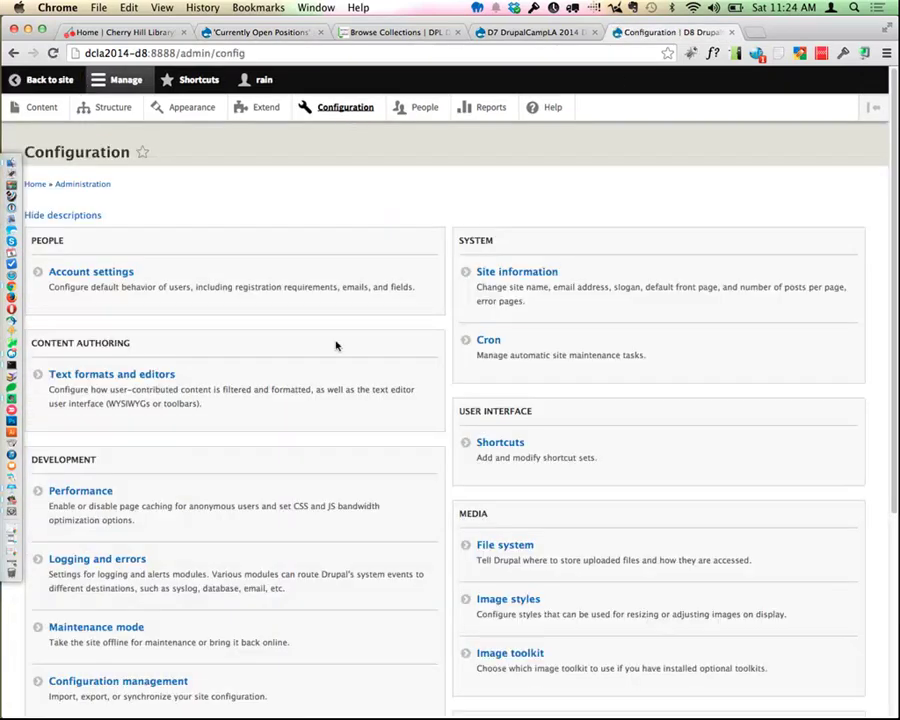
pyautogui.click(109, 112)
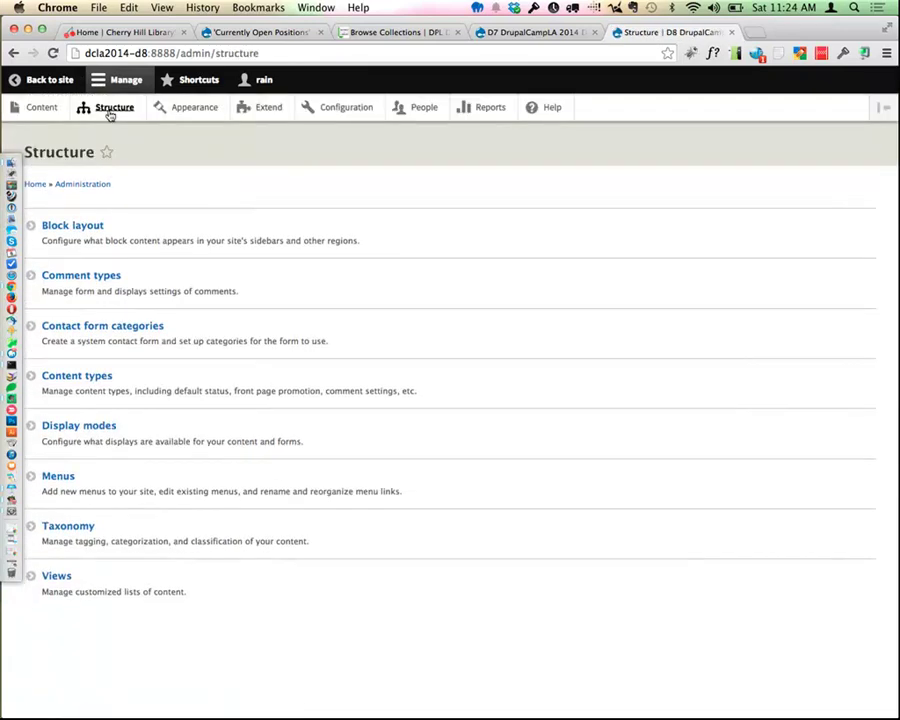
pyautogui.click(84, 227)
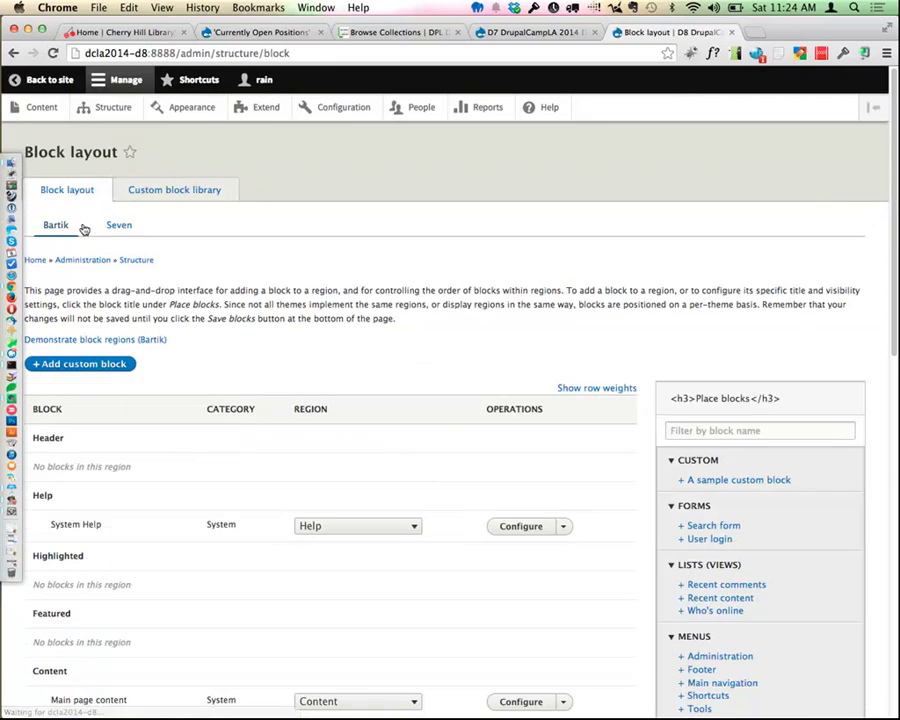
pyautogui.scroll(-1, 299, 489)
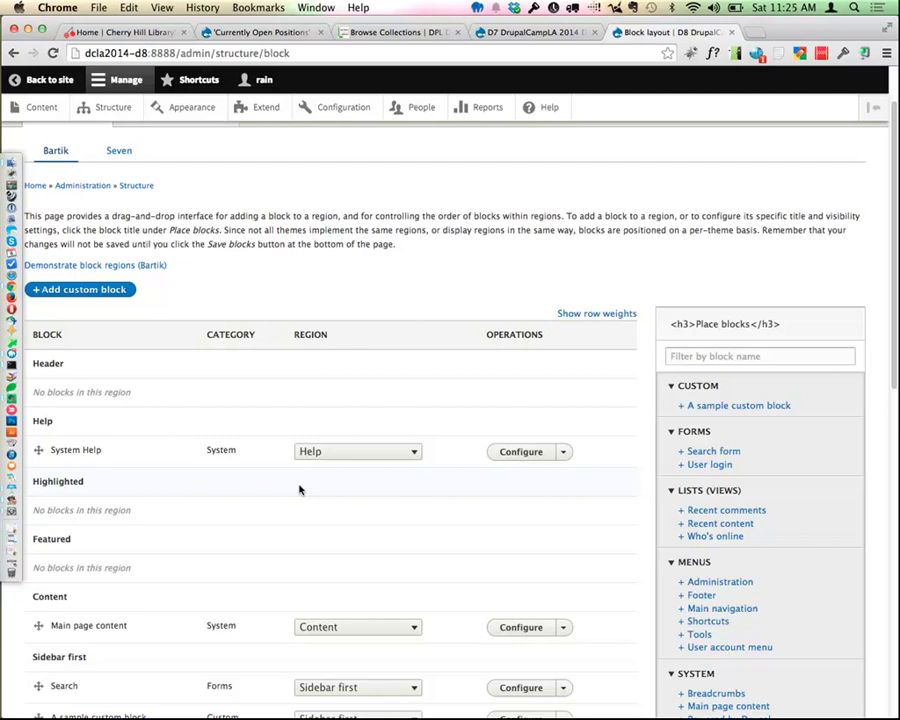
pyautogui.scroll(-2, 366, 488)
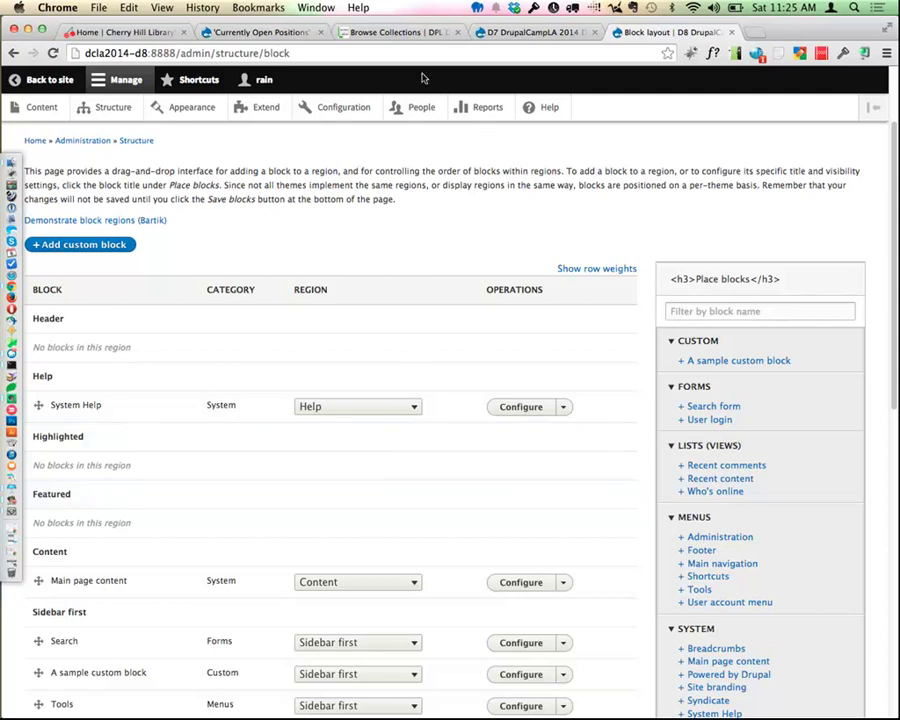
# Go to the Cherry Hill LibrarySite home page and reveal the contextual links of the slideshow, Flexible Block and Footer Menu 3
pyautogui.click(528, 34)
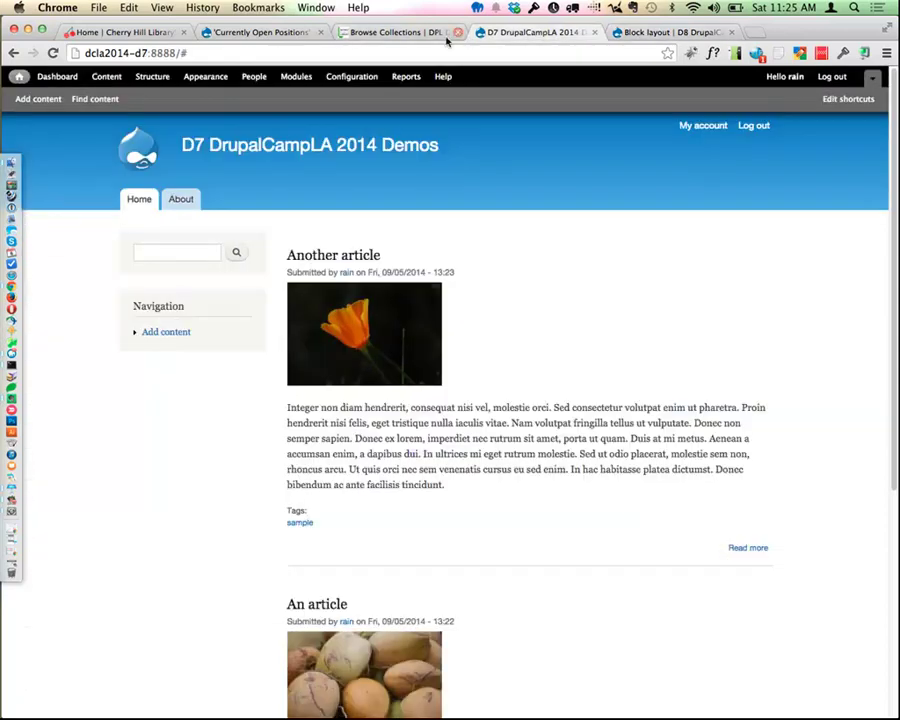
pyautogui.click(235, 34)
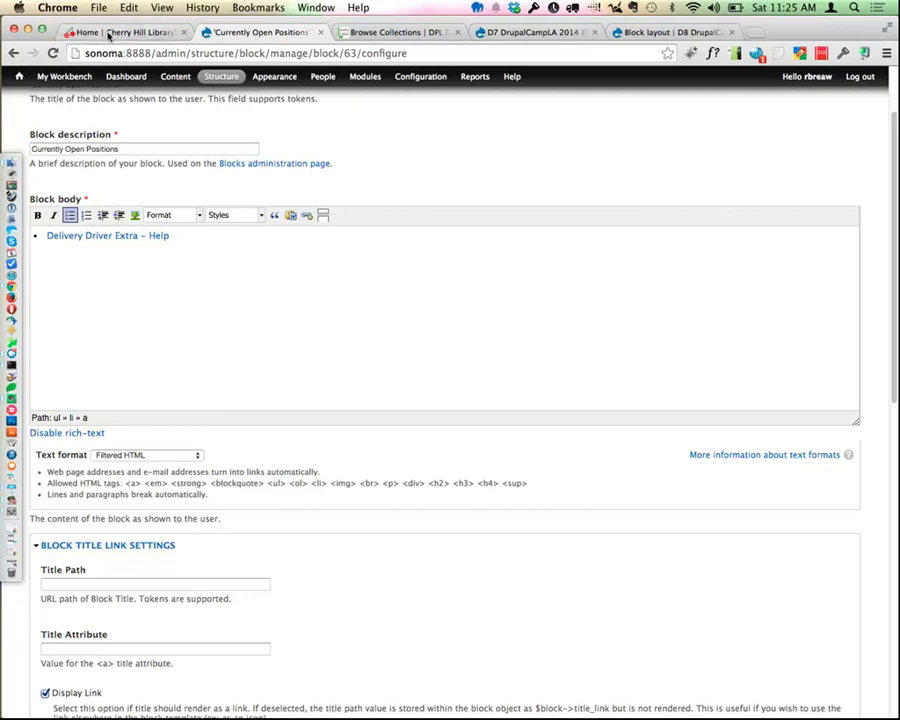
pyautogui.click(110, 32)
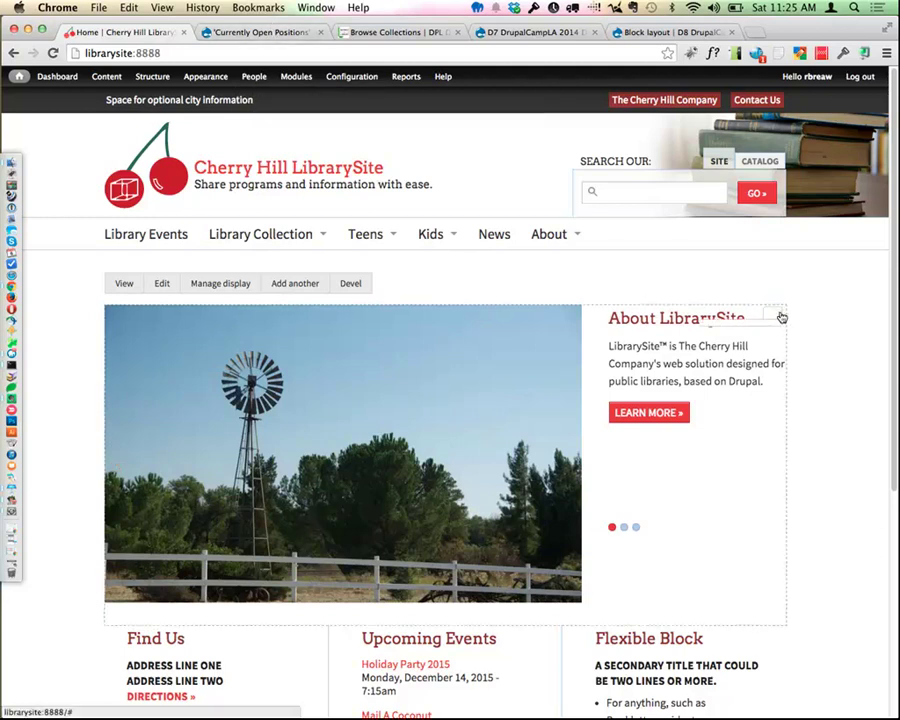
pyautogui.click(773, 320)
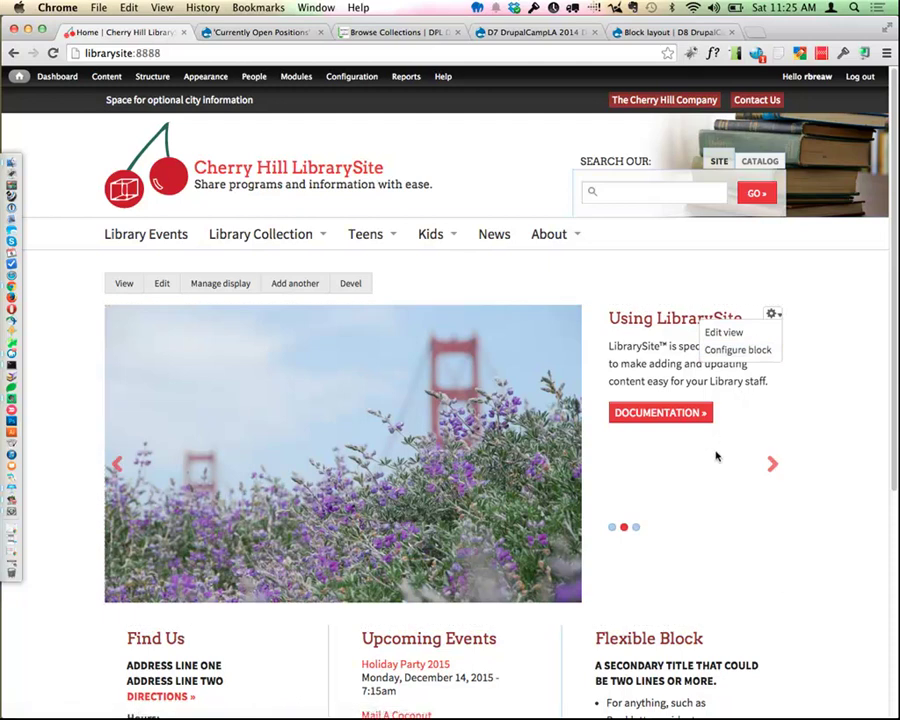
pyautogui.scroll(-5, 714, 454)
pyautogui.click(771, 292)
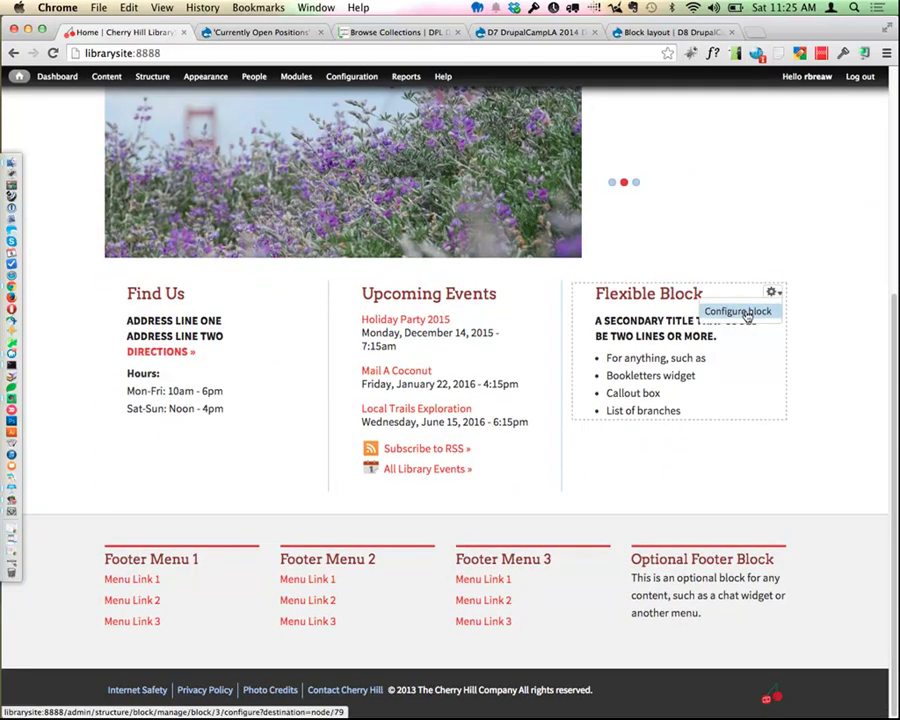
pyautogui.click(775, 557)
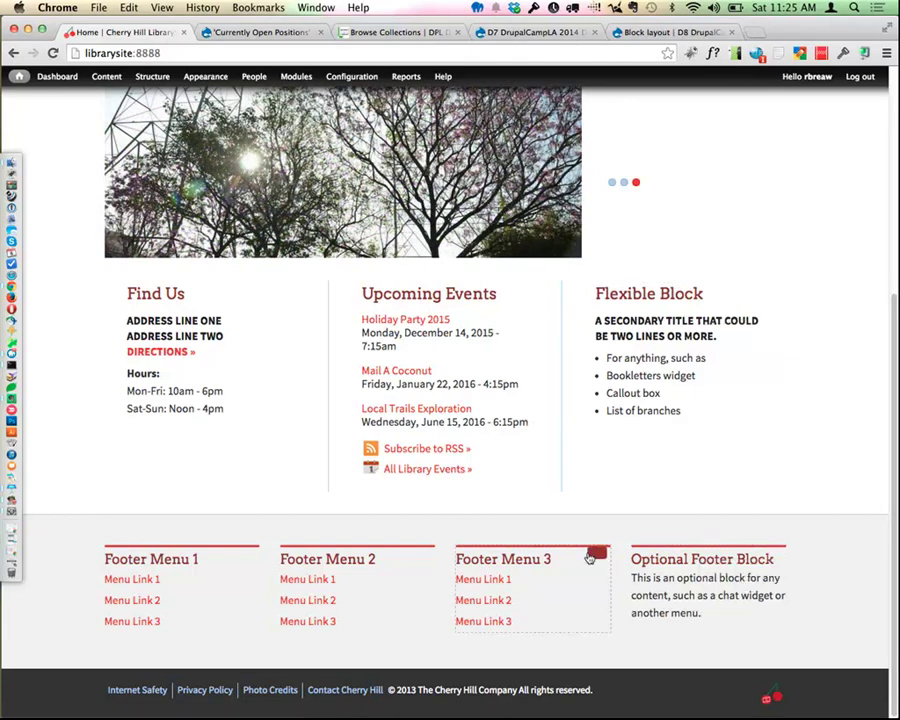
pyautogui.click(587, 558)
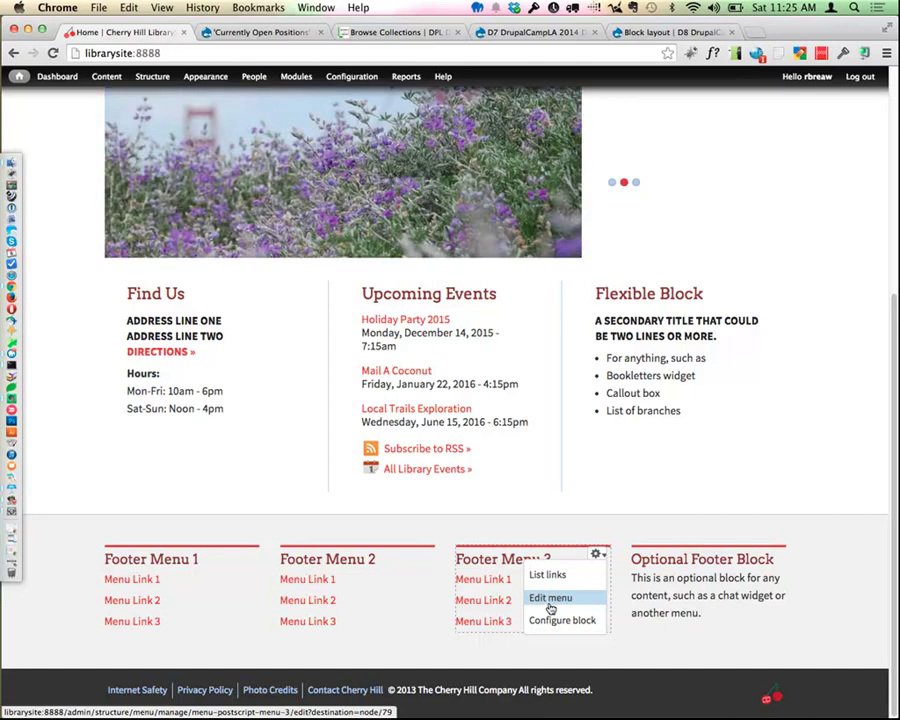
# Return to the D8 DrupalCampLA 2014 Demos home page, hide the contextual edit pencils and reveal the sample custom block's contextual links
pyautogui.click(675, 32)
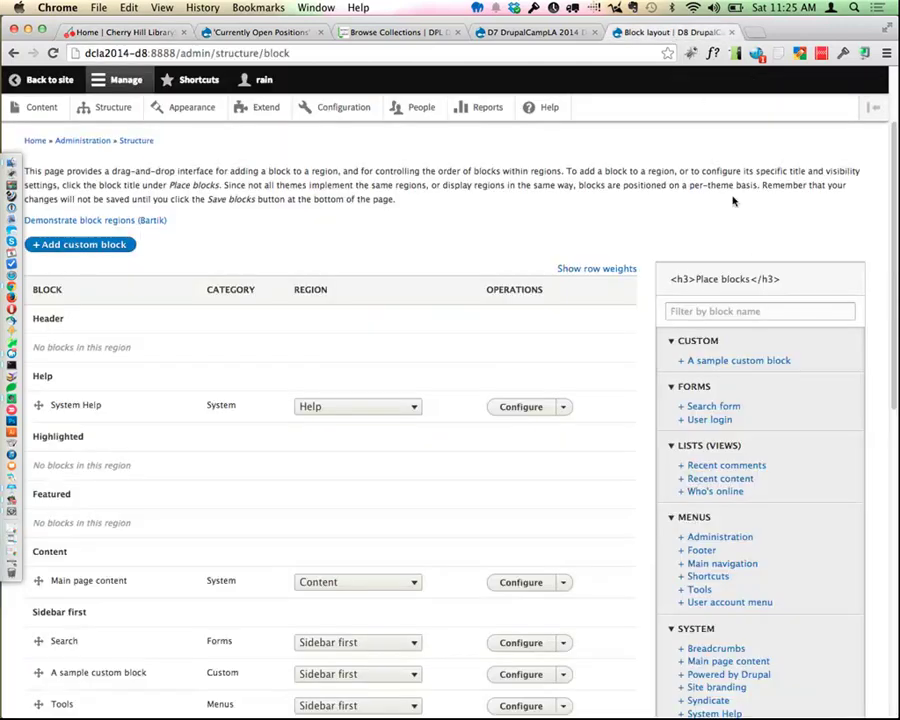
pyautogui.click(38, 82)
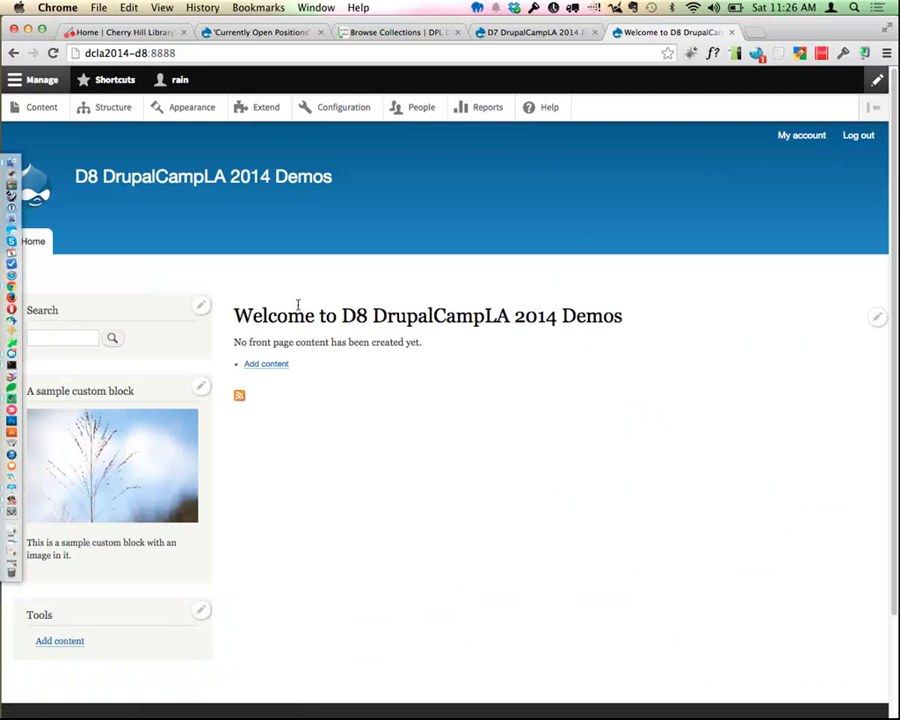
pyautogui.click(877, 80)
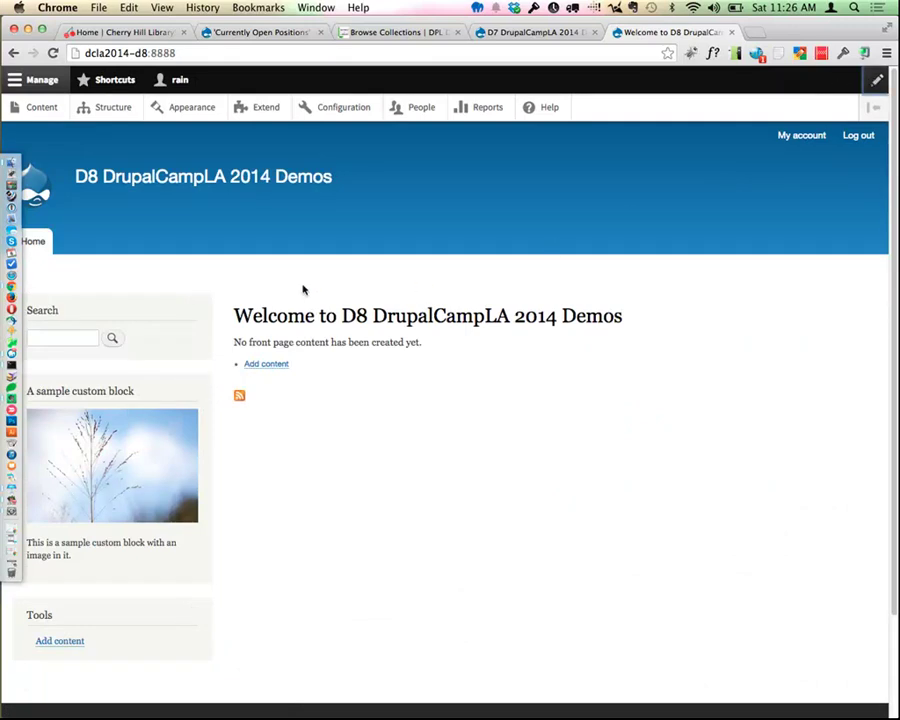
pyautogui.moveTo(181, 308)
pyautogui.click(200, 310)
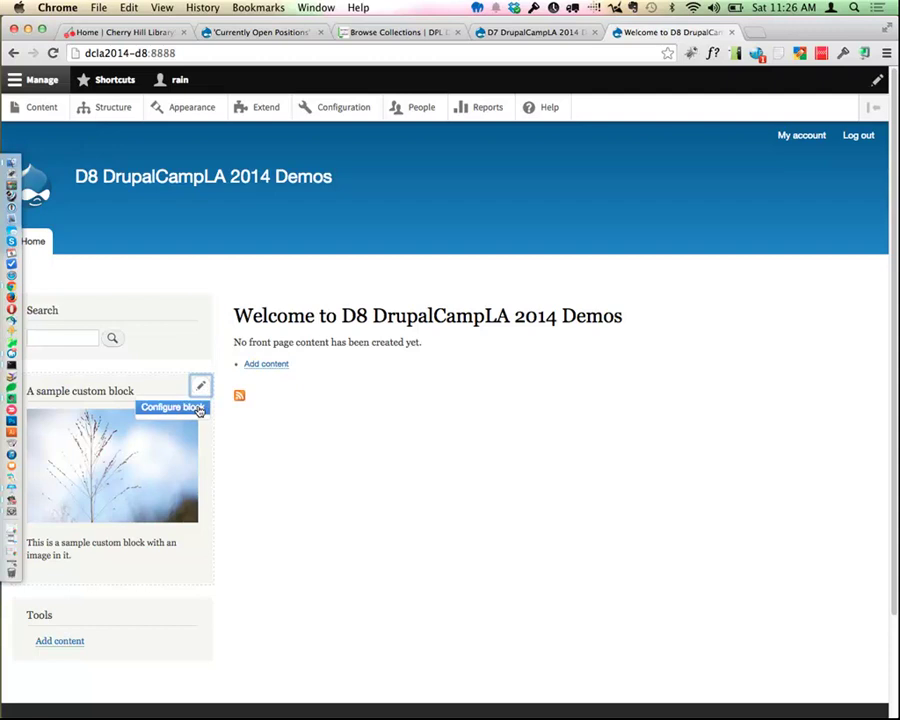
# Show all contextual edit pencils on the D8 demo home page and look over them down to the footer
pyautogui.click(876, 80)
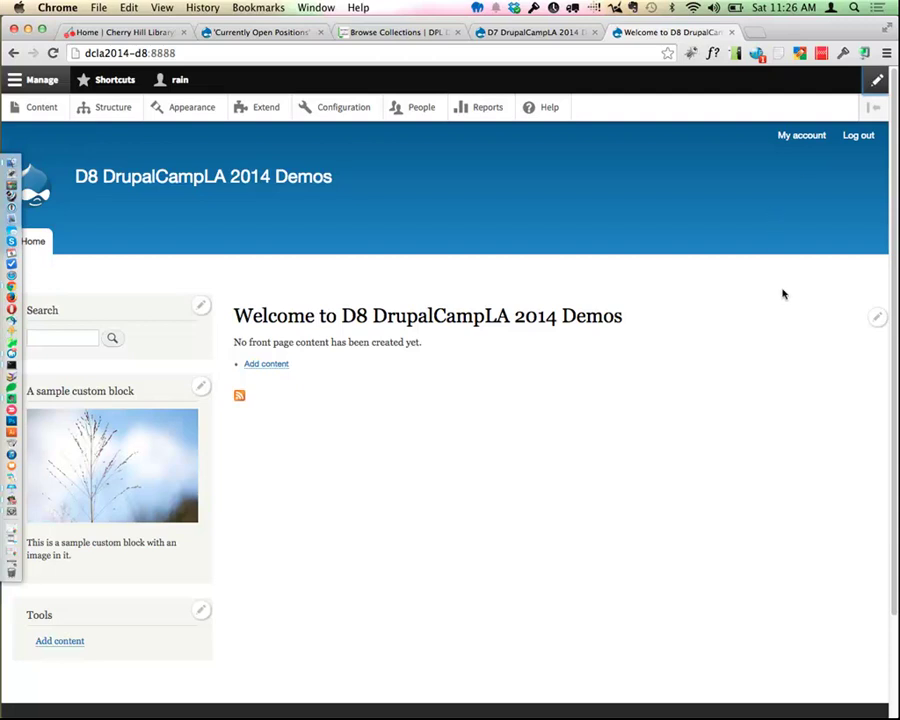
pyautogui.scroll(-3, 783, 294)
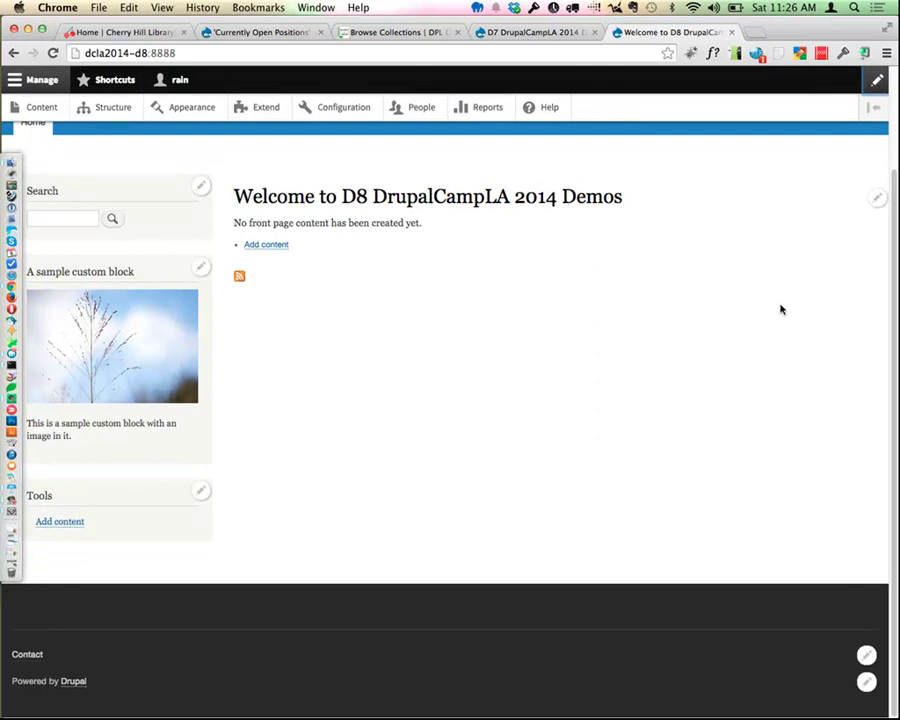
pyautogui.scroll(3, 781, 309)
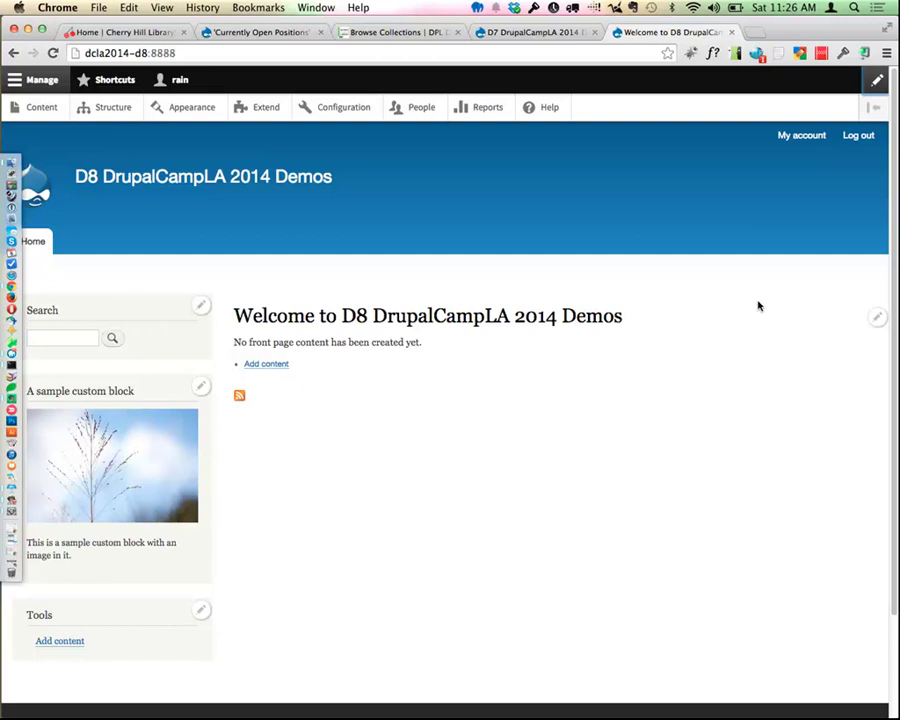
# Go back to the Cherry Hill LibrarySite home page and reveal the slideshow block's contextual links again
pyautogui.click(133, 31)
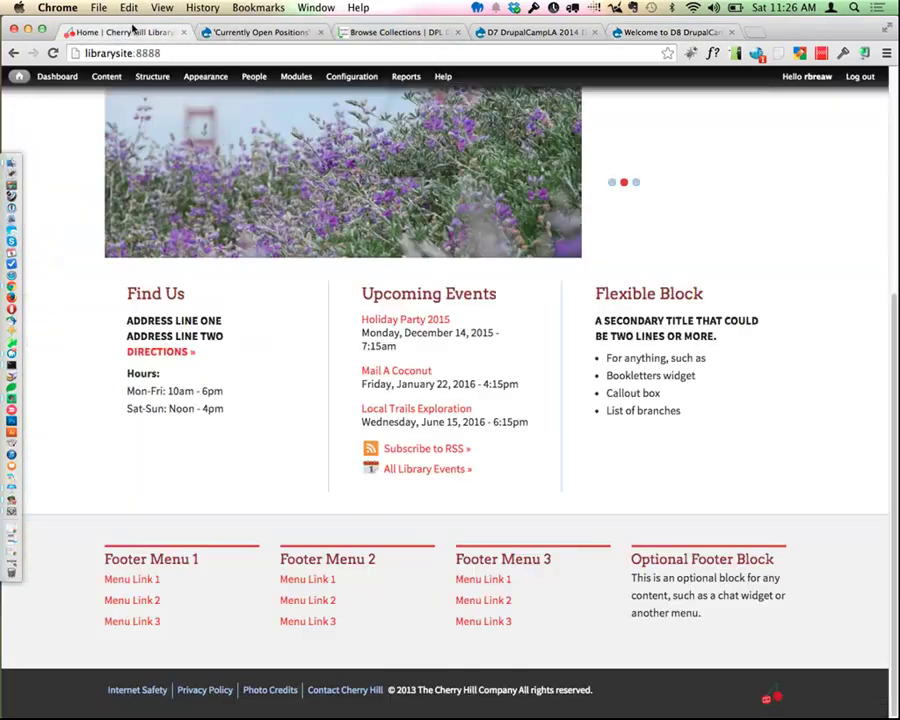
pyautogui.scroll(5, 550, 335)
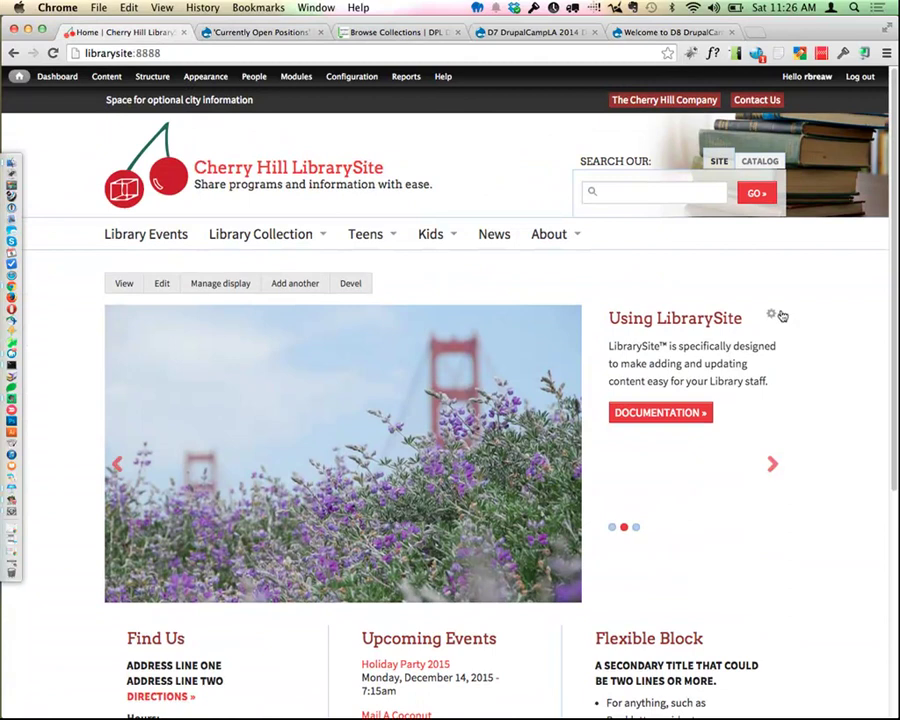
pyautogui.click(771, 315)
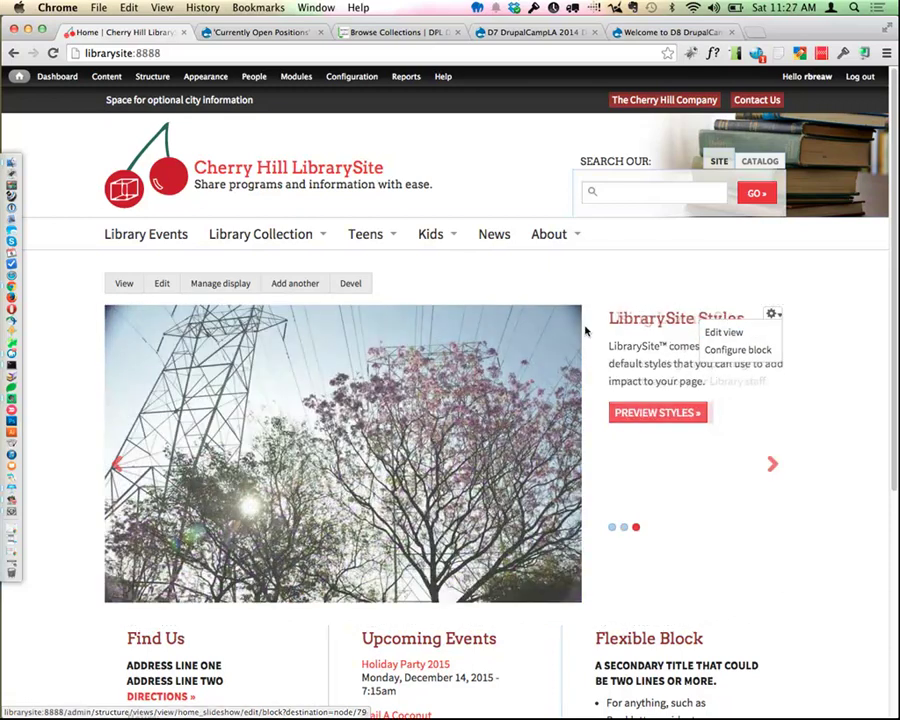
pyautogui.moveTo(395, 235)
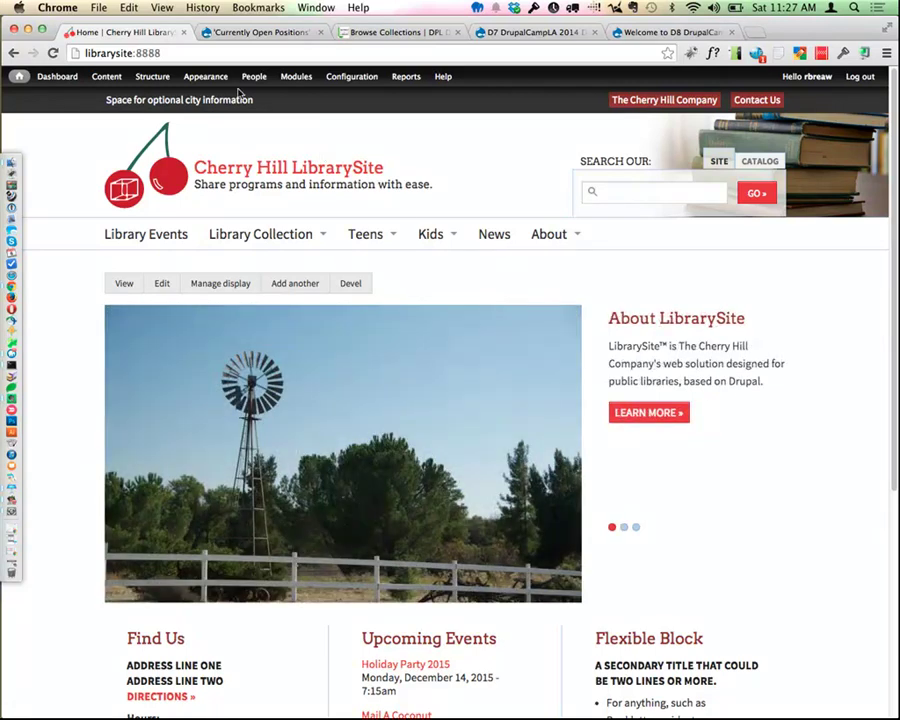
pyautogui.moveTo(152, 78)
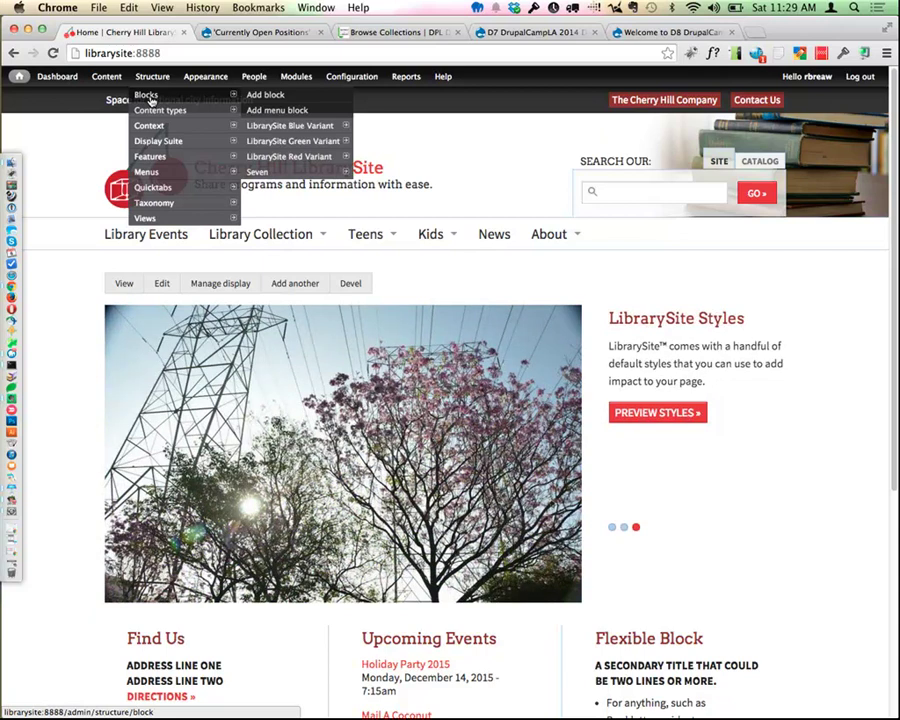
pyautogui.moveTo(110, 85)
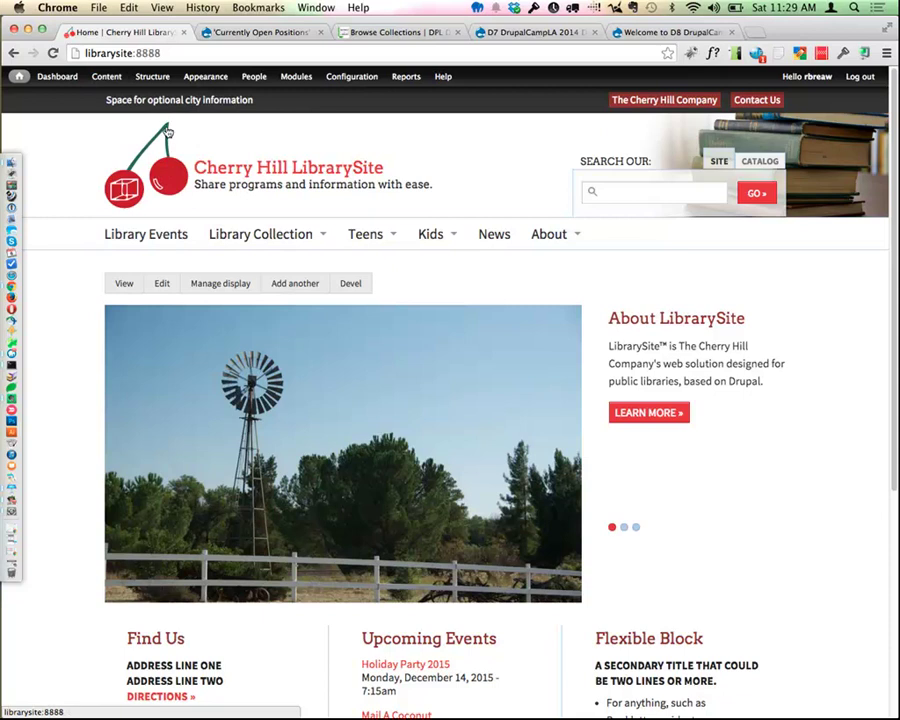
pyautogui.moveTo(157, 101)
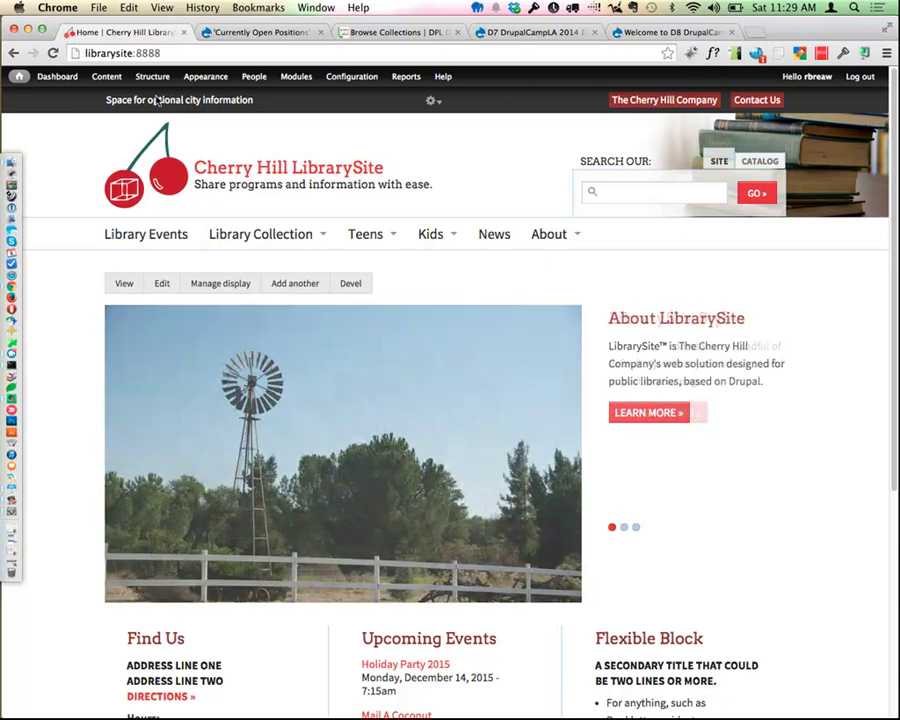
# Open the LibrarySite's Modules page, filter the list by "context" and highlight the Contextual links module name
pyautogui.moveTo(295, 86)
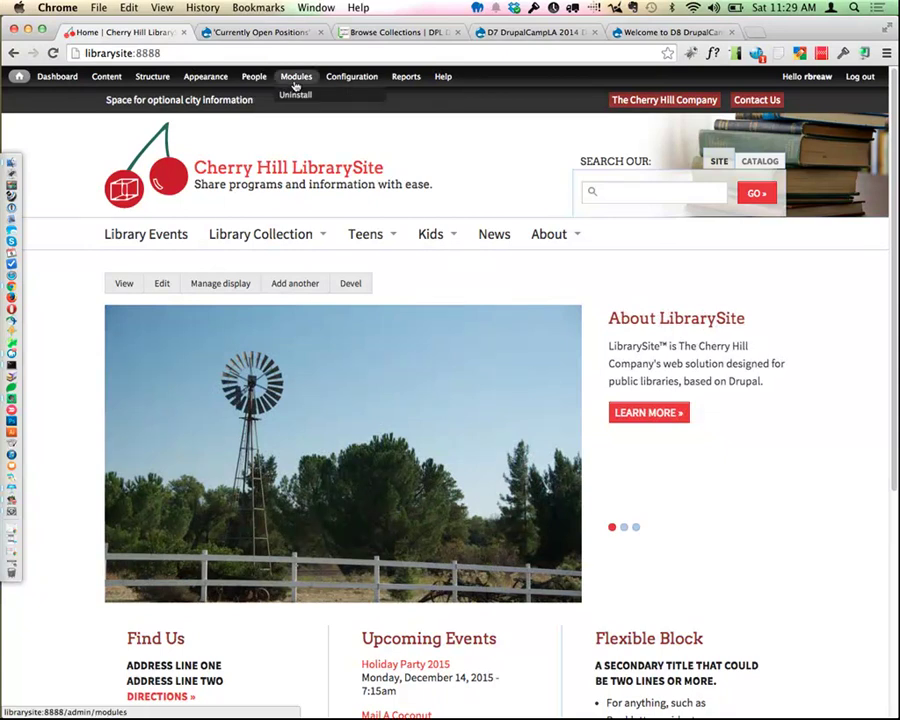
pyautogui.click(295, 86)
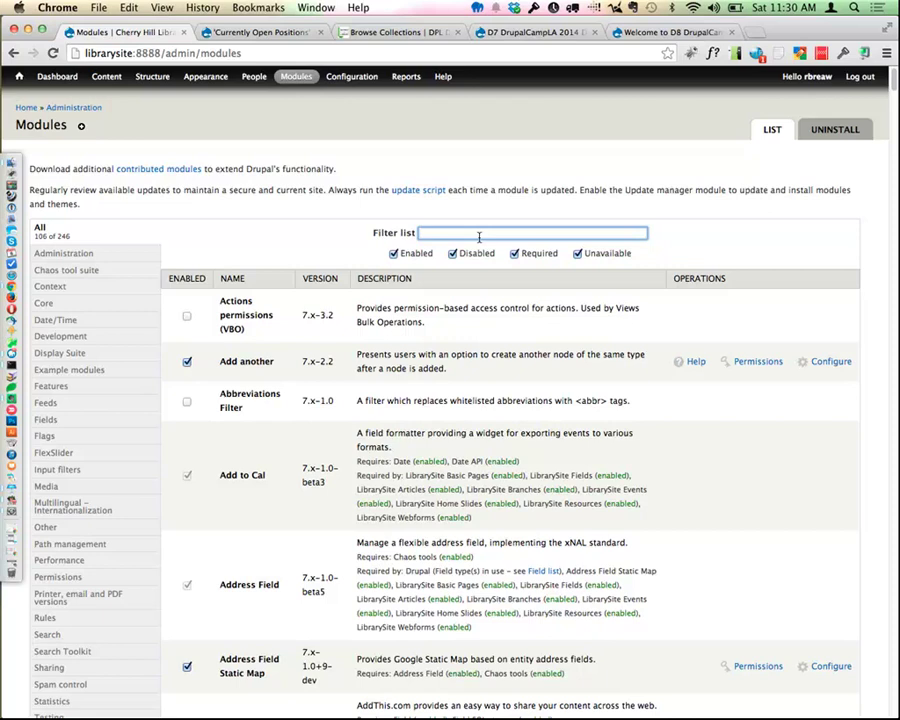
pyautogui.write('cont')
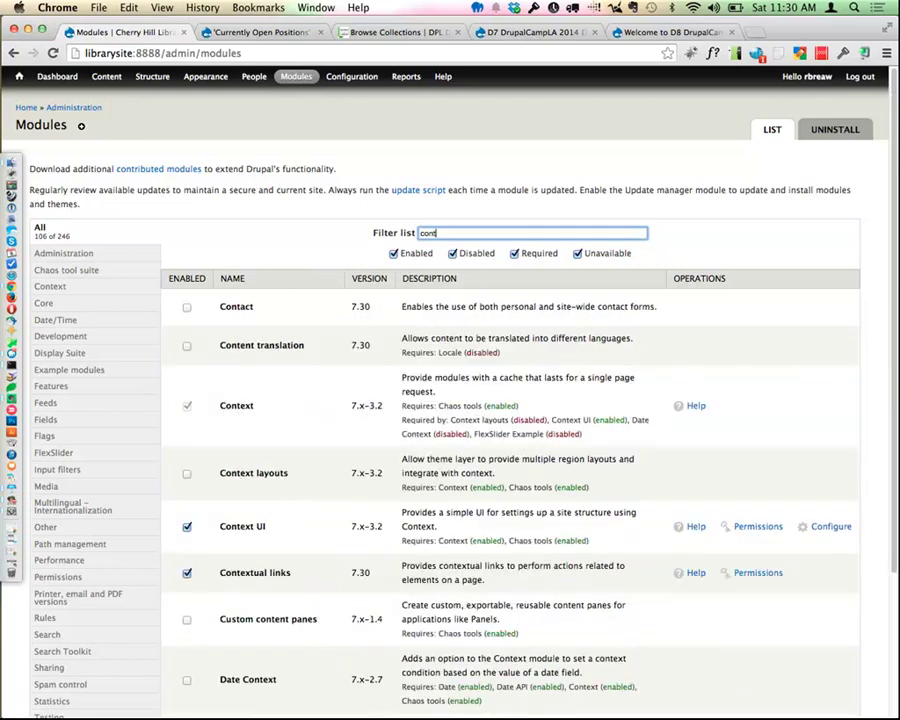
pyautogui.write('ext')
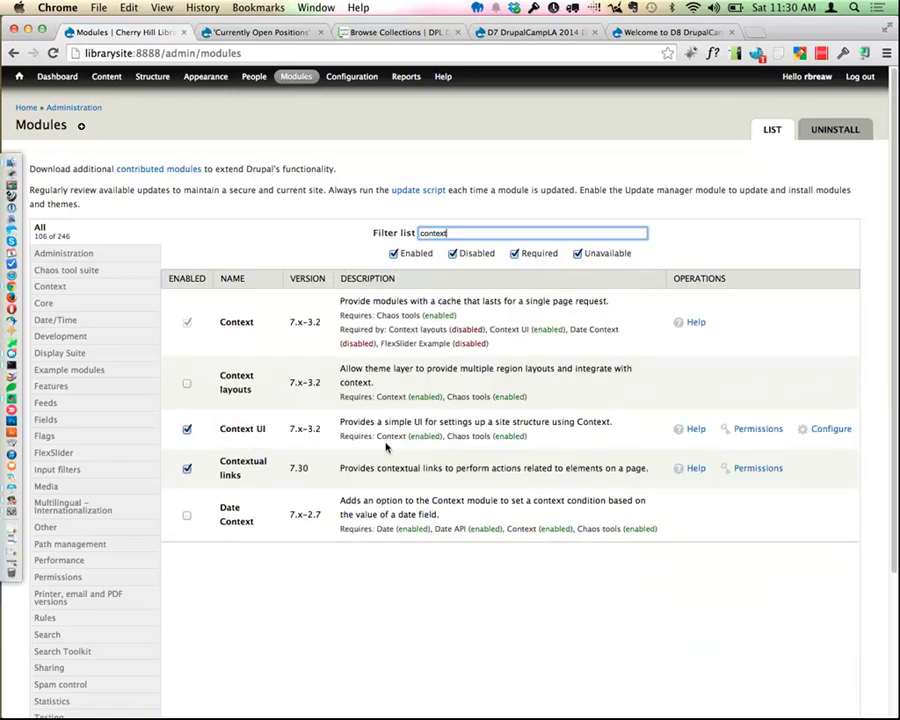
pyautogui.moveTo(272, 476); pyautogui.dragTo(223, 465)
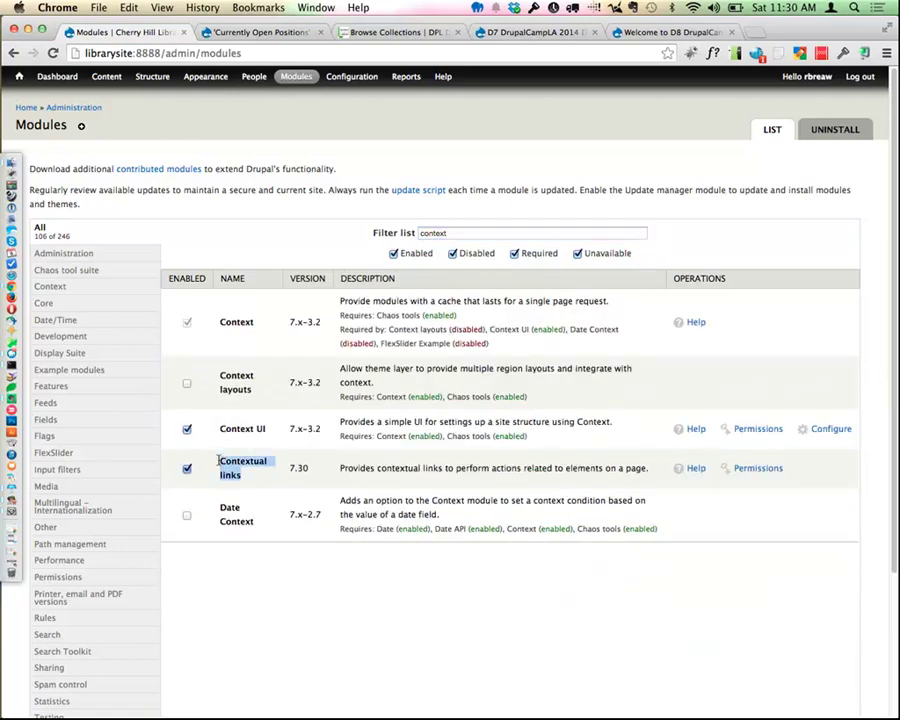
# Enlarge the Modules page and examine the Contextual links entry, its enabled setting and the option to save the configuration
pyautogui.press('super+equal')
pyautogui.press('super+equal')
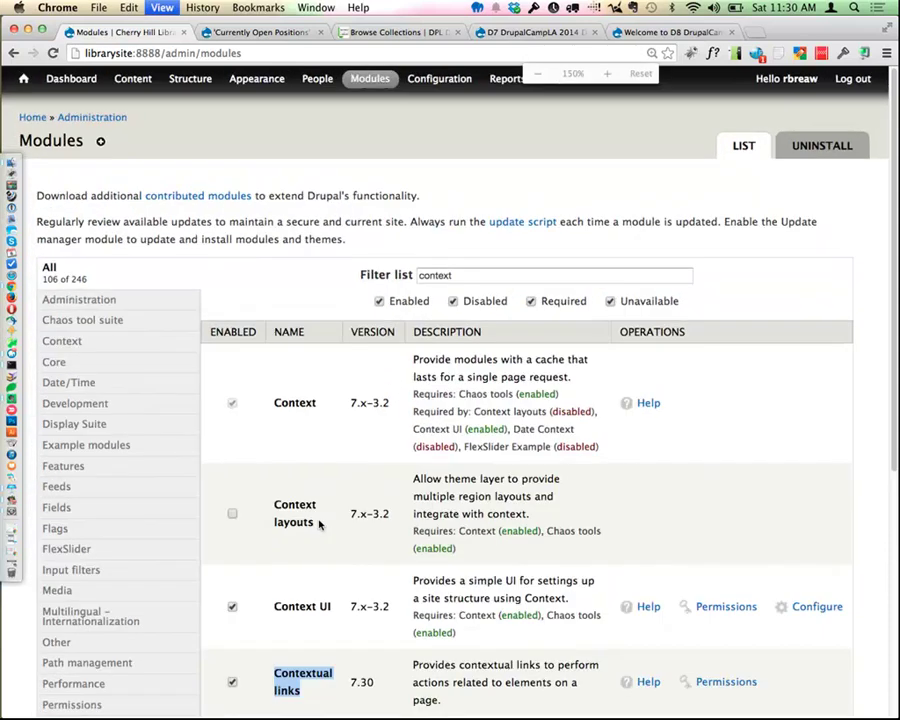
pyautogui.moveTo(445, 80)
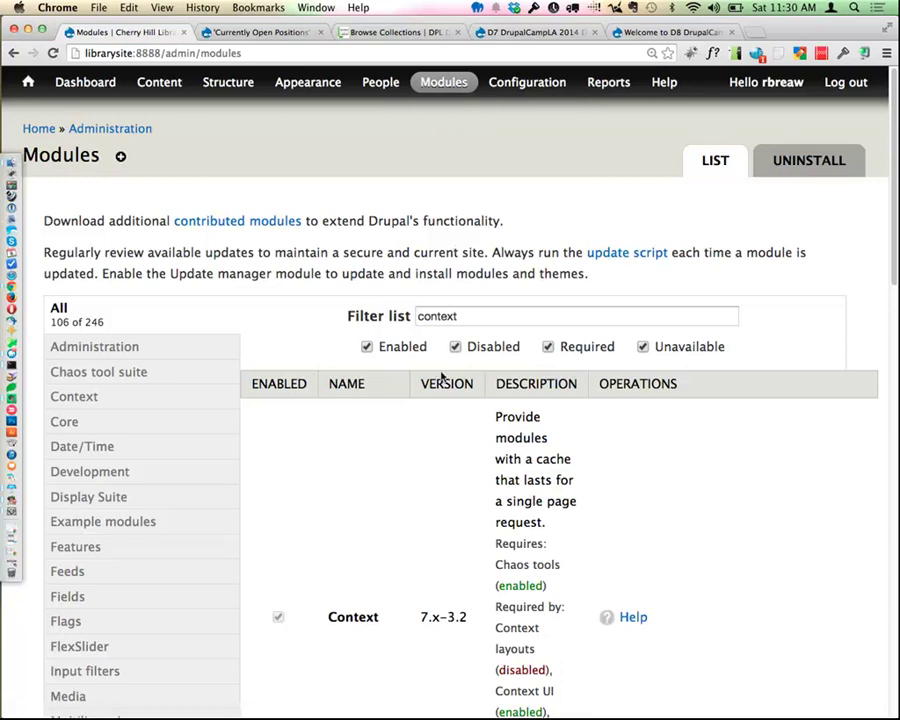
pyautogui.scroll(-3, 441, 377)
pyautogui.scroll(-20, 441, 377)
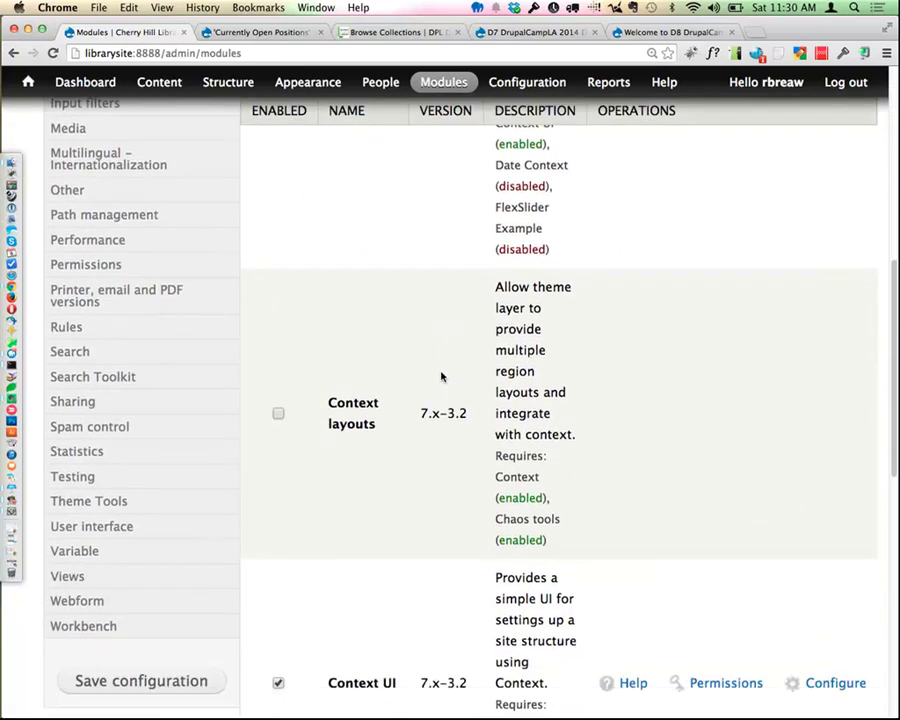
pyautogui.scroll(-1, 424, 430)
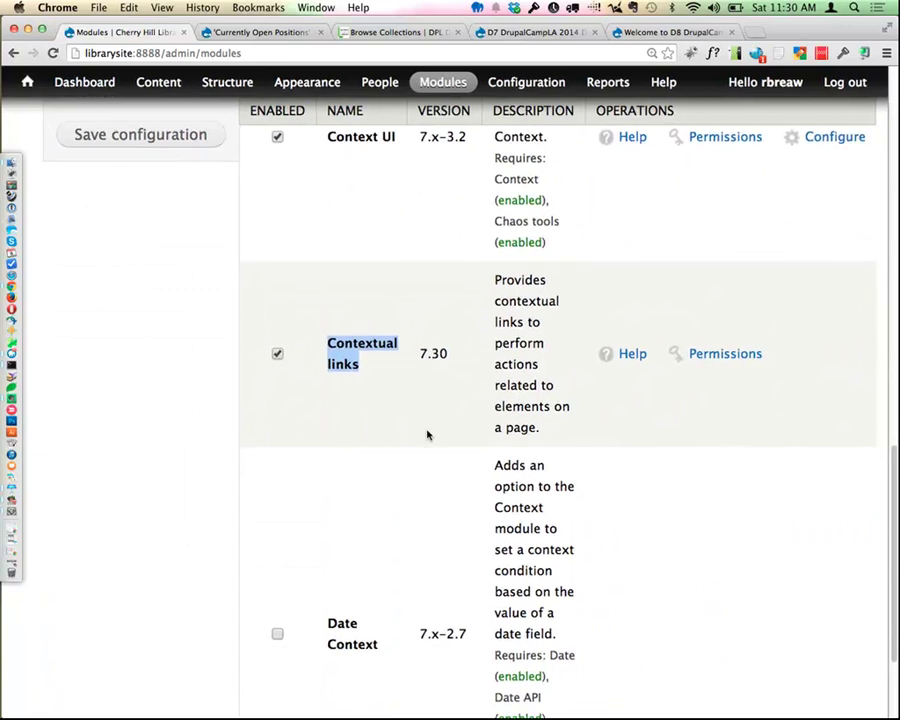
pyautogui.click(278, 353)
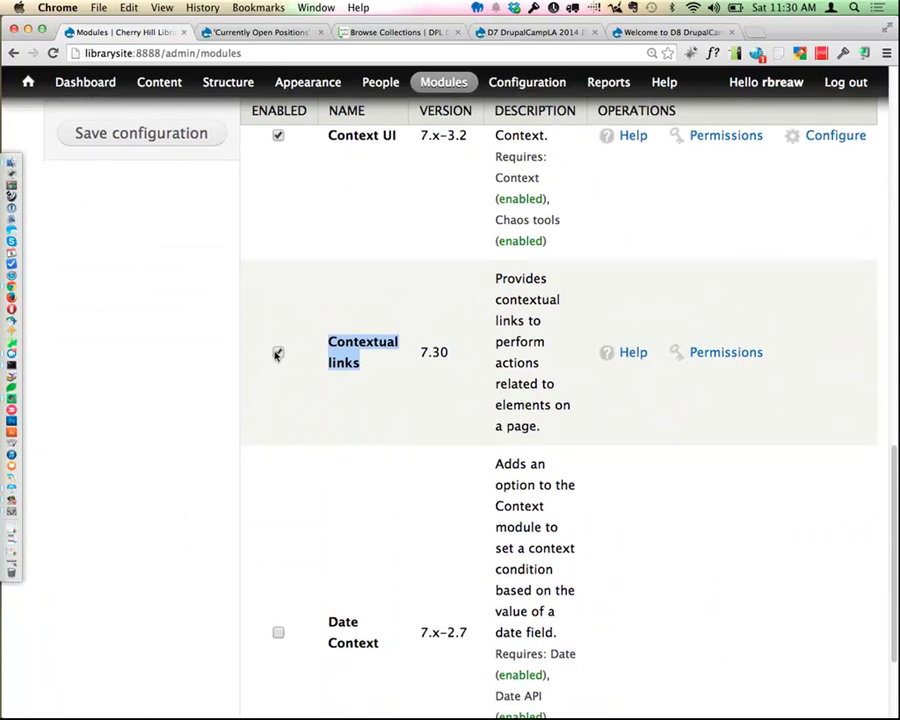
pyautogui.scroll(-2, 286, 472)
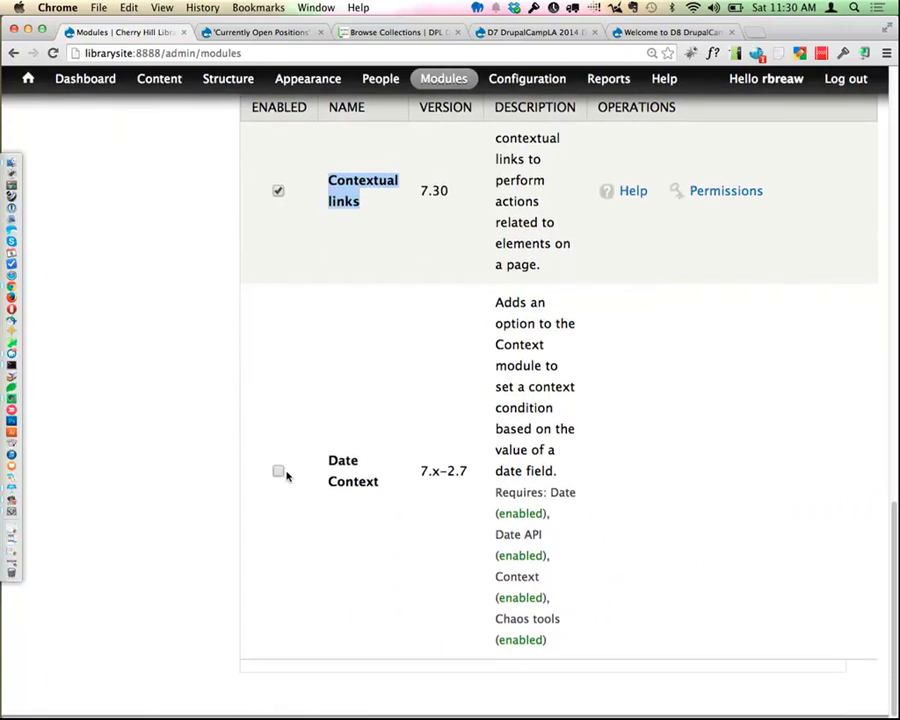
pyautogui.scroll(4, 286, 476)
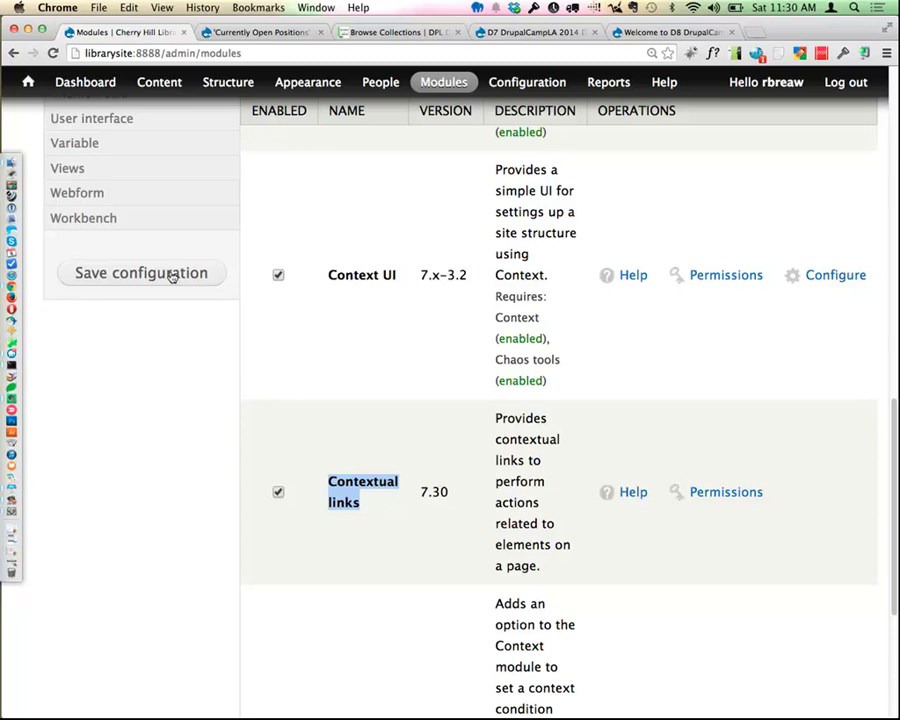
# Switch to the D7 DrupalCampLA 2014 Demos site, view its Modules list and open the People administration page
pyautogui.click(530, 32)
pyautogui.click(295, 77)
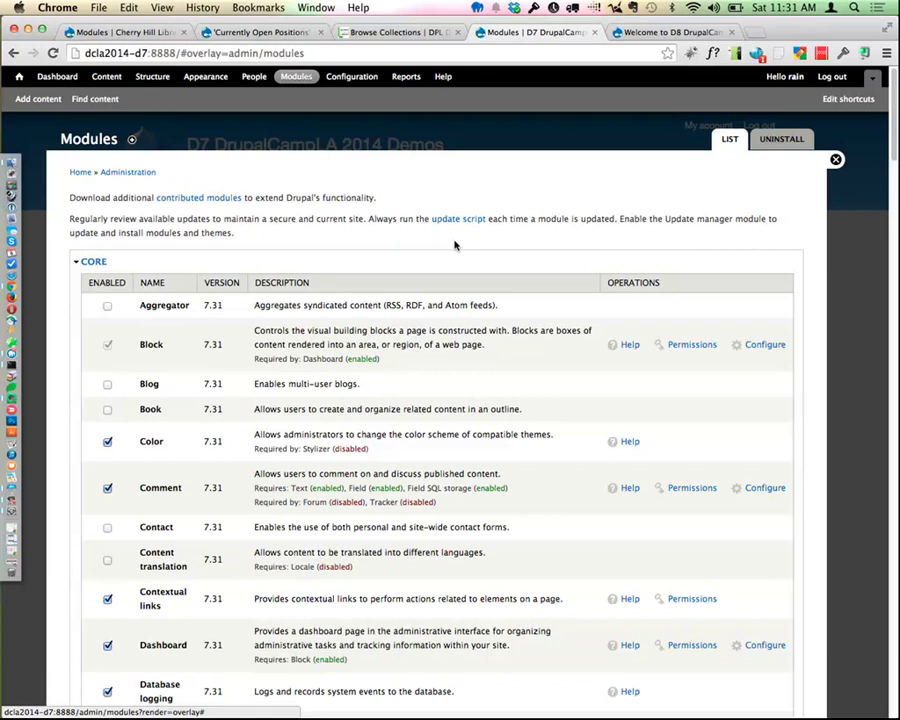
pyautogui.click(252, 78)
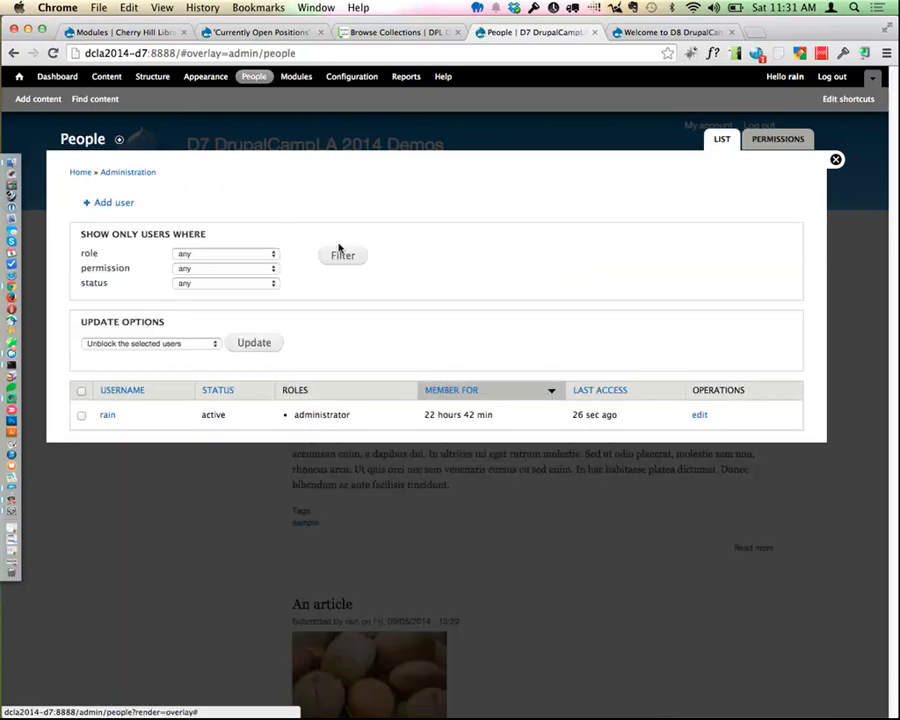
# Open the People permissions page, search it for "context" and examine the Use contextual links permission for each role
pyautogui.click(767, 143)
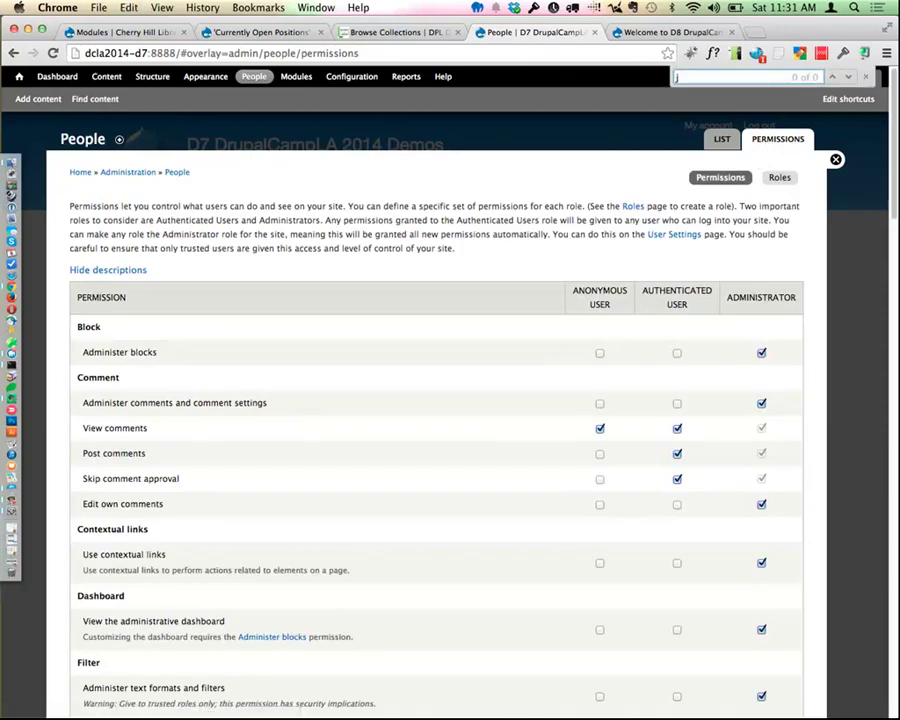
pyautogui.press('super+f')
pyautogui.write('context')
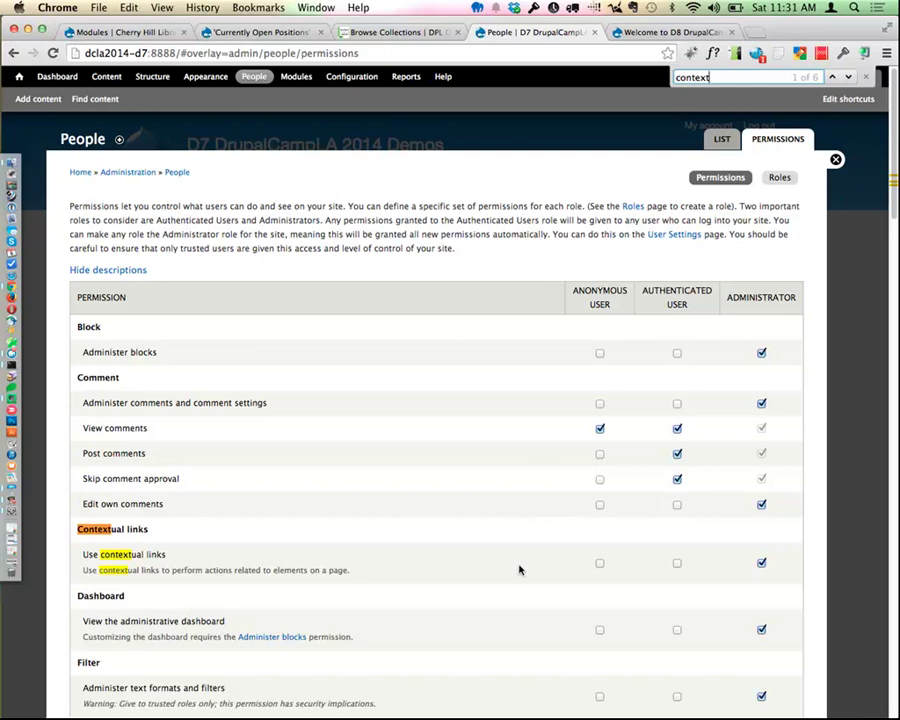
pyautogui.scroll(-3, 518, 566)
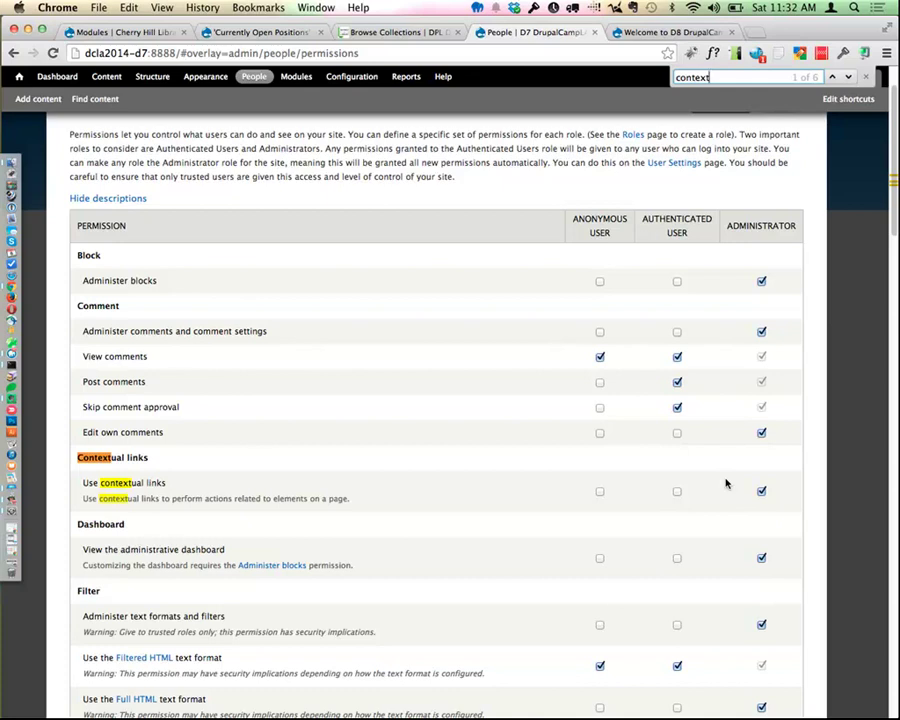
pyautogui.click(865, 80)
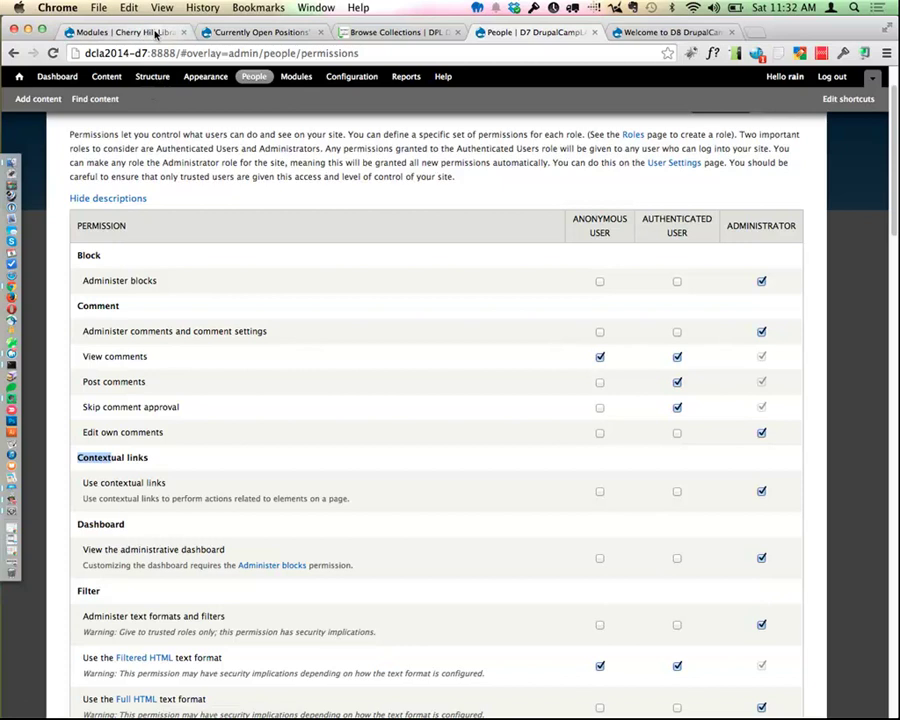
# Switch to the Cherry Hill LibrarySite, open its Blocks administration page and look through the whole block list, including the disabled blocks
pyautogui.click(112, 30)
pyautogui.moveTo(228, 82)
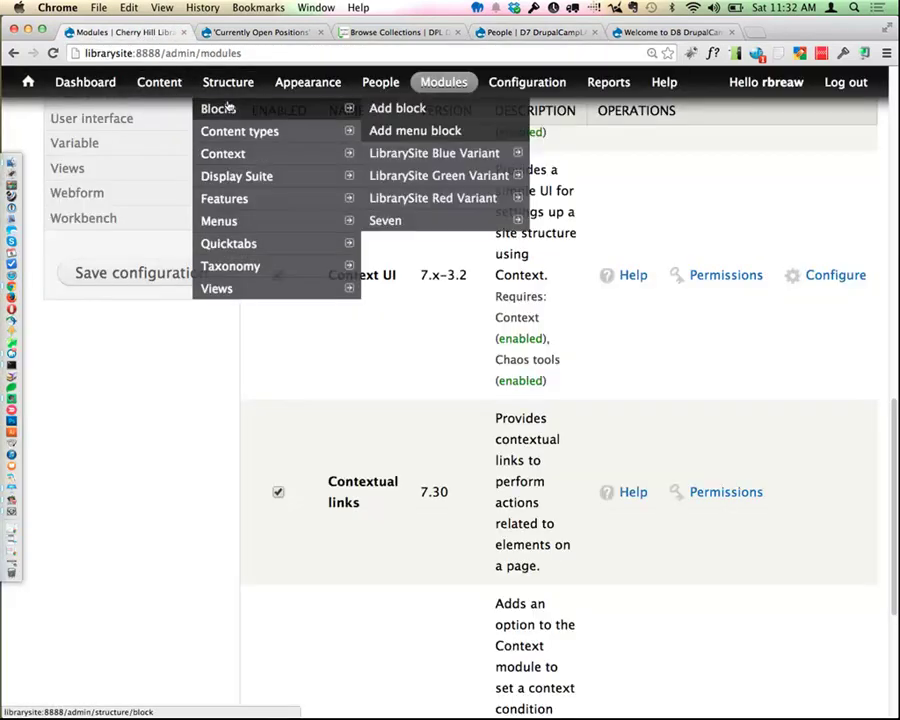
pyautogui.click(229, 109)
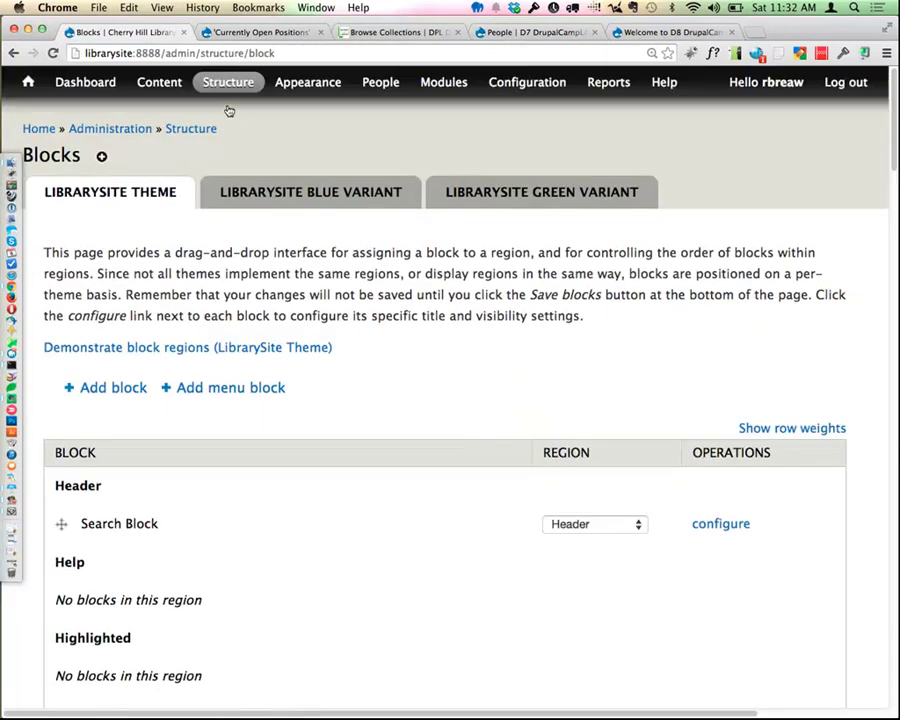
pyautogui.scroll(-3, 244, 343)
pyautogui.scroll(-15, 244, 332)
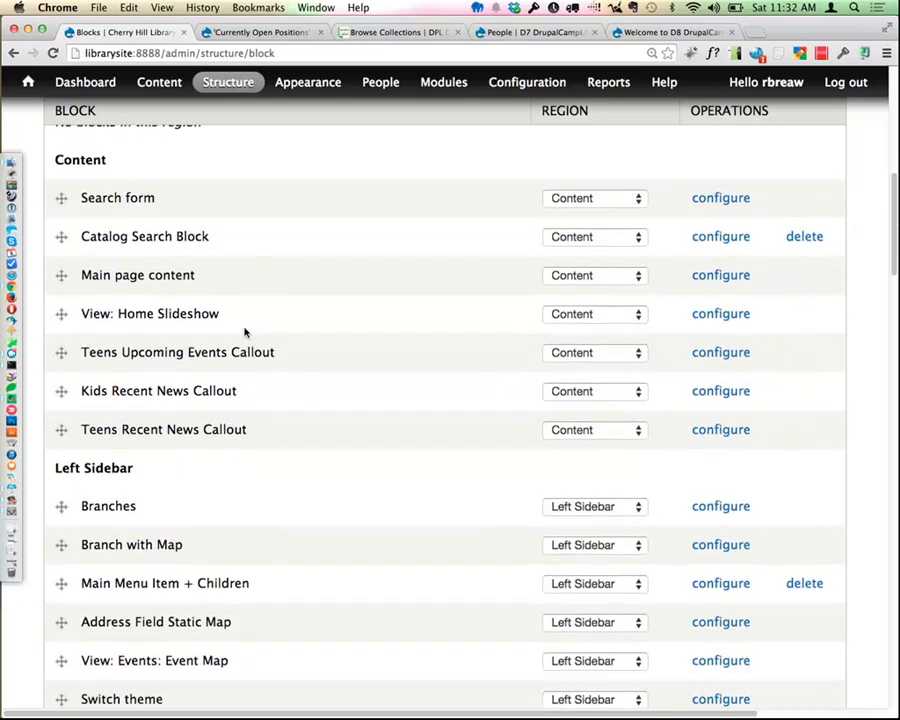
pyautogui.scroll(-12, 244, 332)
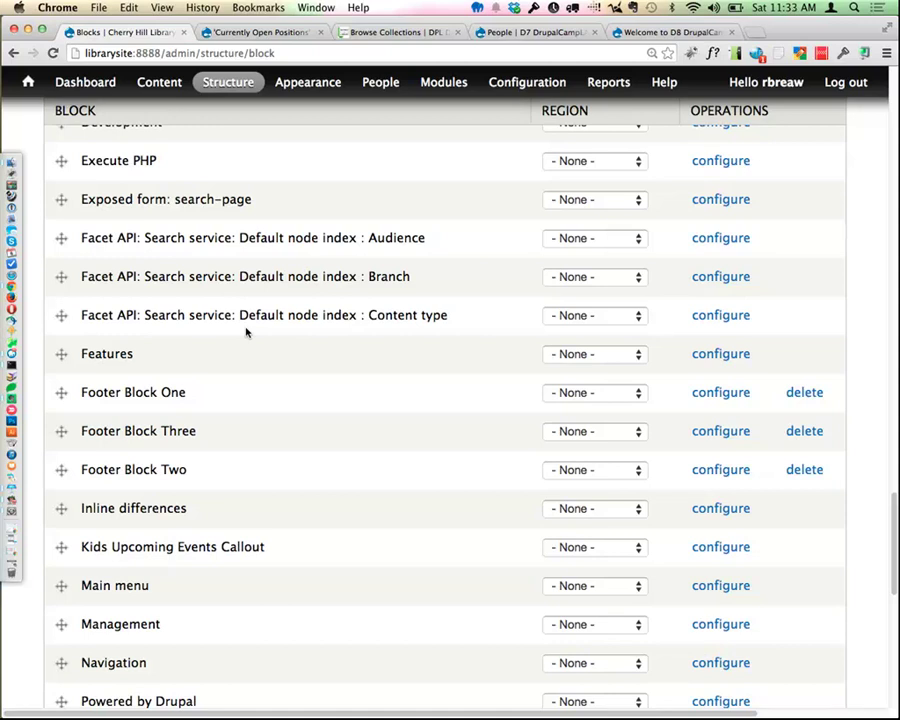
pyautogui.scroll(-10, 246, 332)
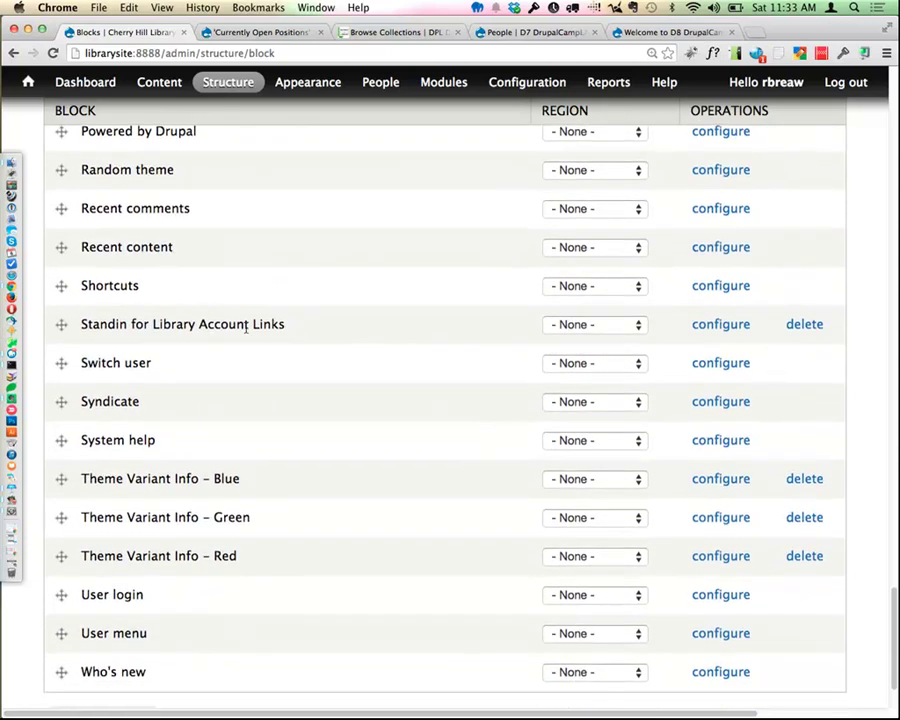
# Return to the footer regions in the block list and highlight the Footer region heading
pyautogui.scroll(11, 246, 326)
pyautogui.scroll(6, 246, 326)
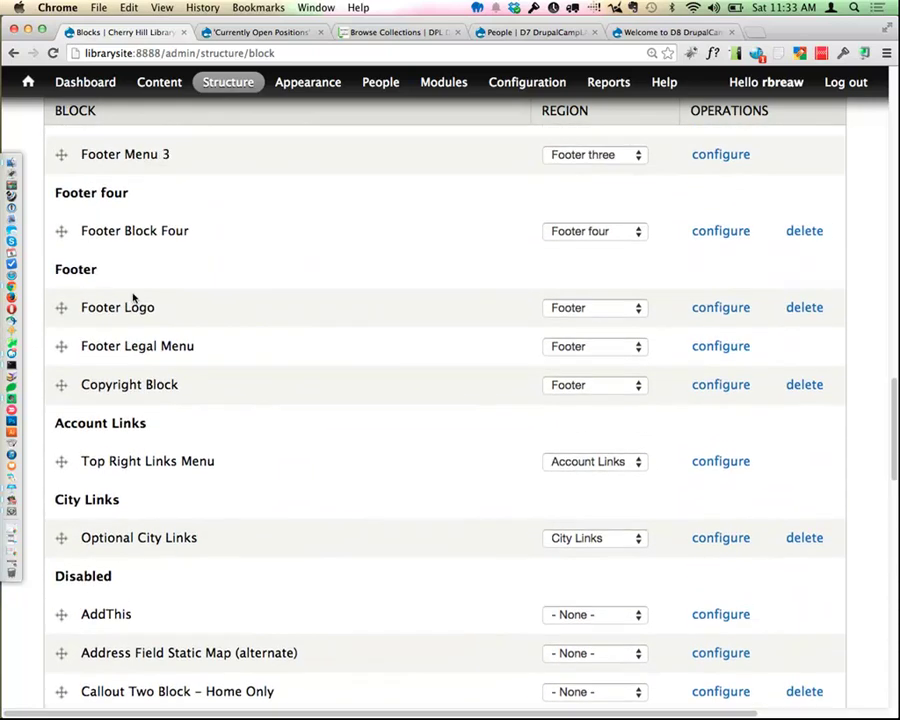
pyautogui.scroll(1, 133, 297)
pyautogui.moveTo(98, 298); pyautogui.dragTo(52, 288)
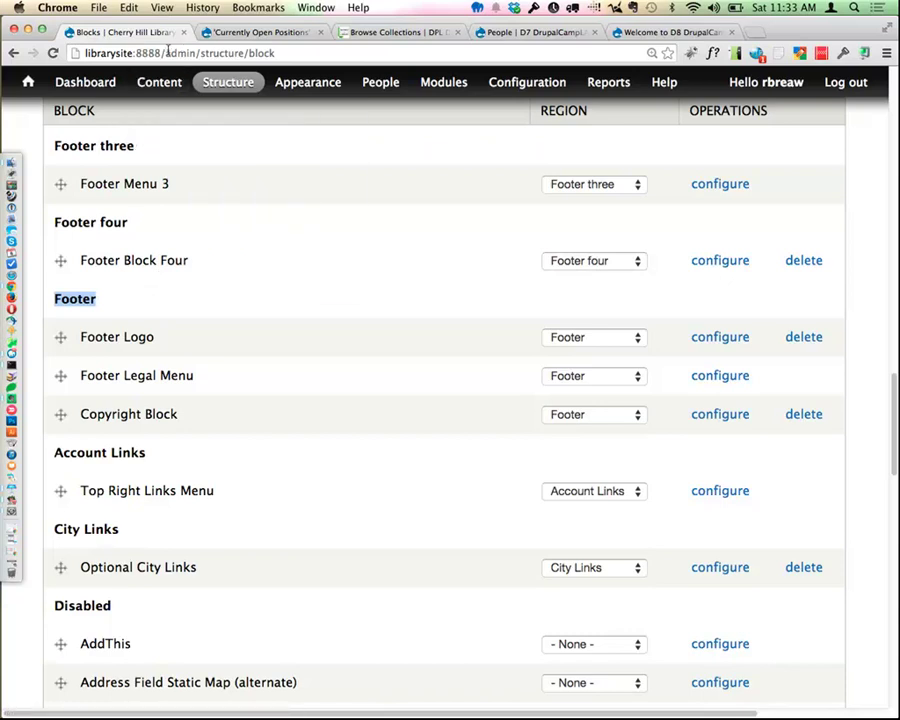
# Open the LibrarySite documentation page at librarysite:8888/about/about-librarysite/librarysite-documentation/add-or-manage-blocks
pyautogui.moveTo(166, 53); pyautogui.dragTo(275, 53)
pyautogui.write('about')
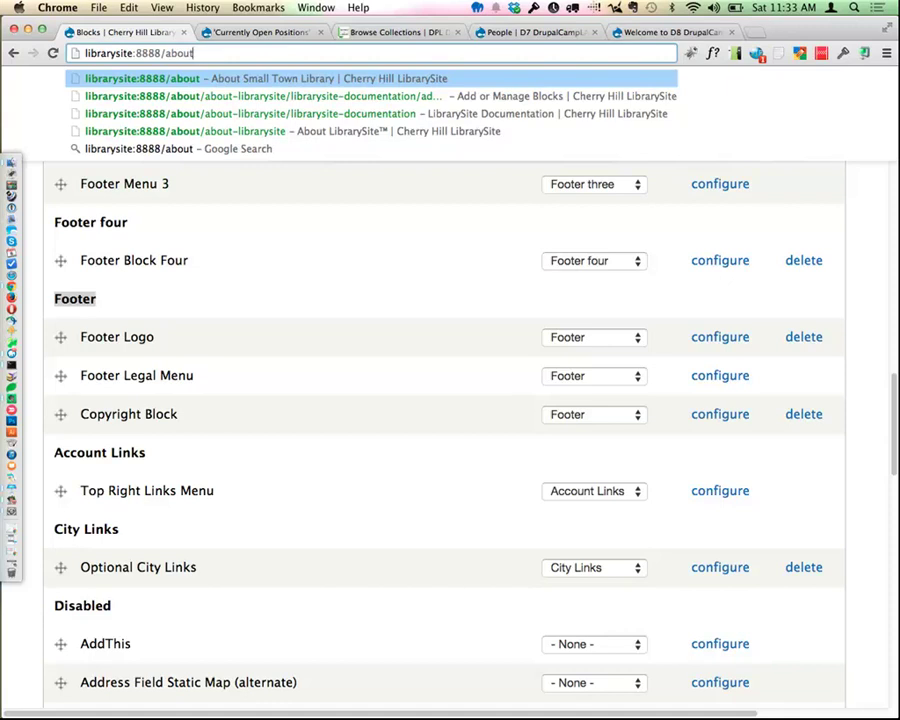
pyautogui.press('Down')
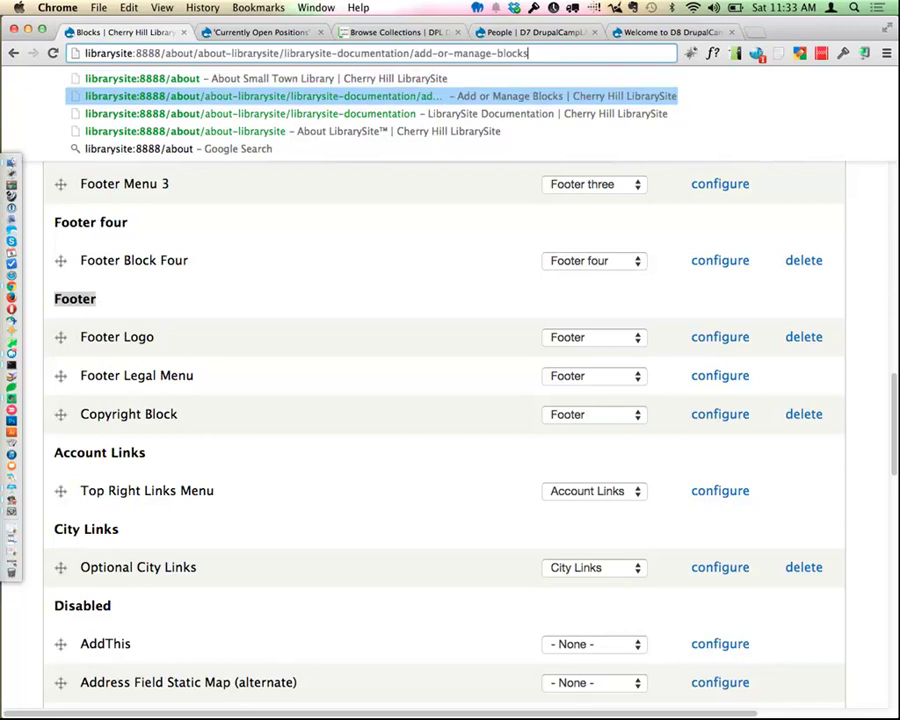
pyautogui.press('Return')
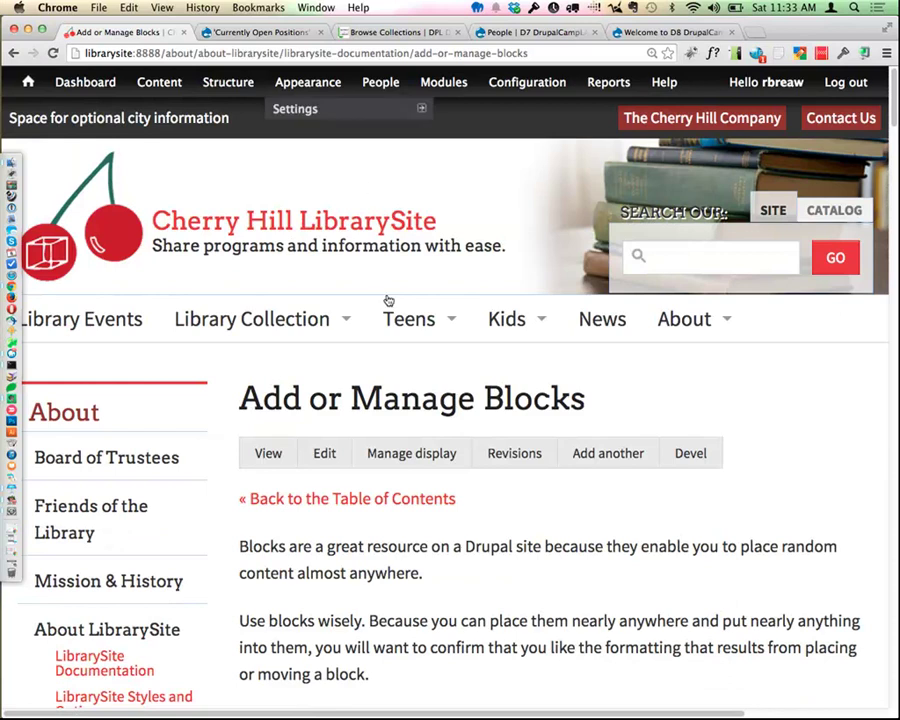
# Read the introduction of Add or Manage Blocks and examine the annotated screenshot of LibrarySite's default blocks, including the footer blocks
pyautogui.scroll(-5, 406, 448)
pyautogui.scroll(-1, 406, 448)
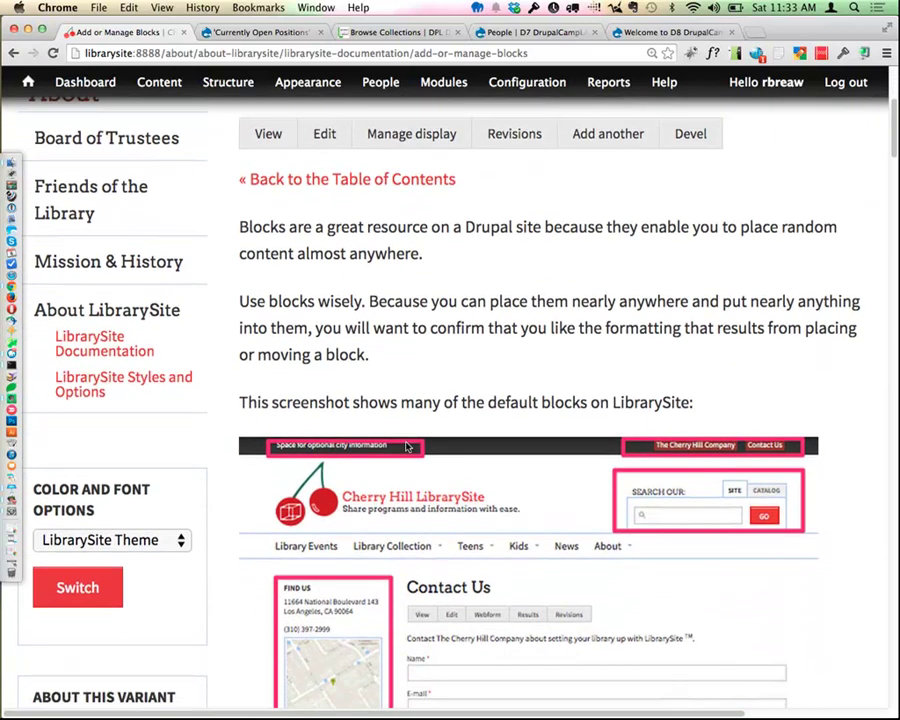
pyautogui.scroll(2, 406, 448)
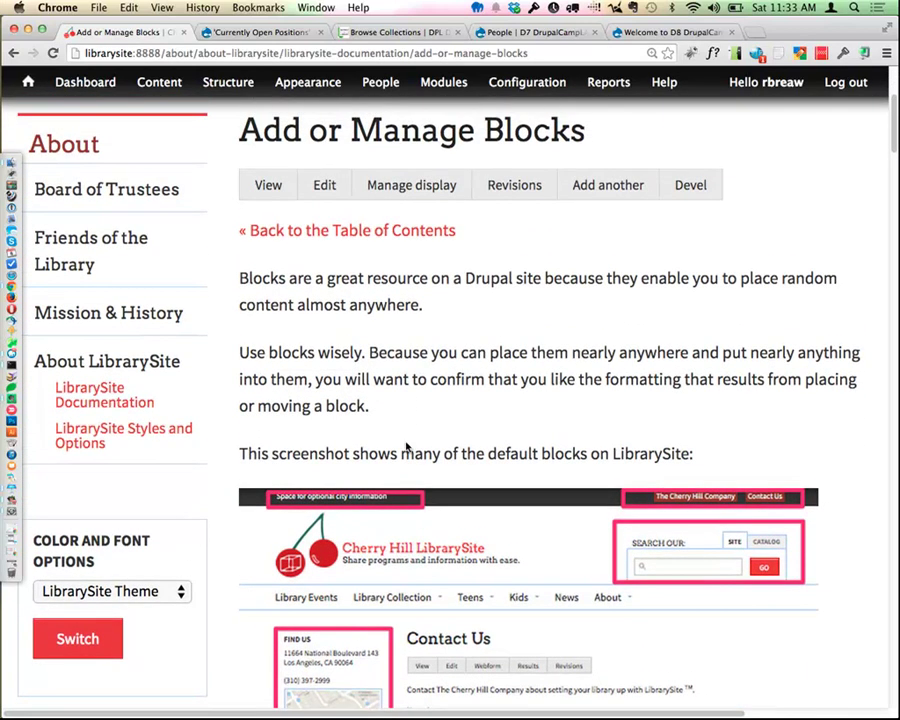
pyautogui.scroll(-1, 406, 448)
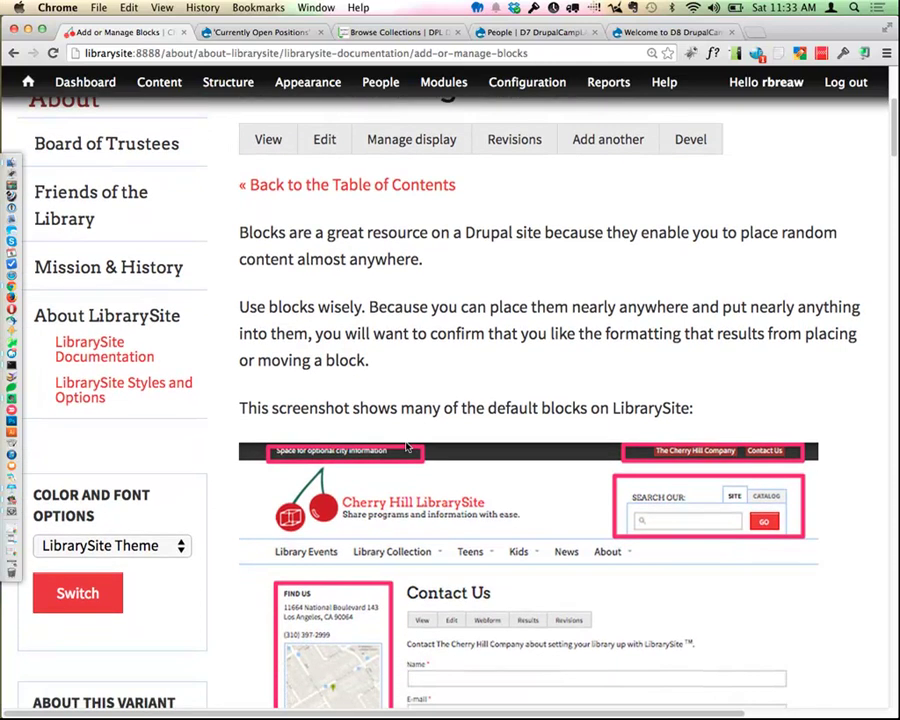
pyautogui.scroll(-2, 406, 448)
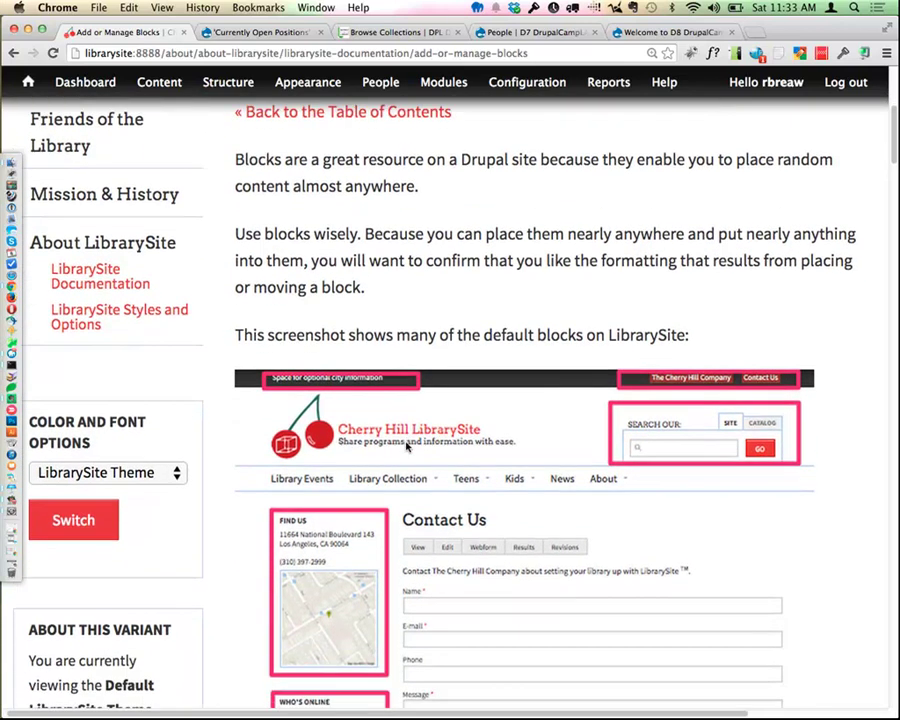
pyautogui.scroll(-5, 406, 448)
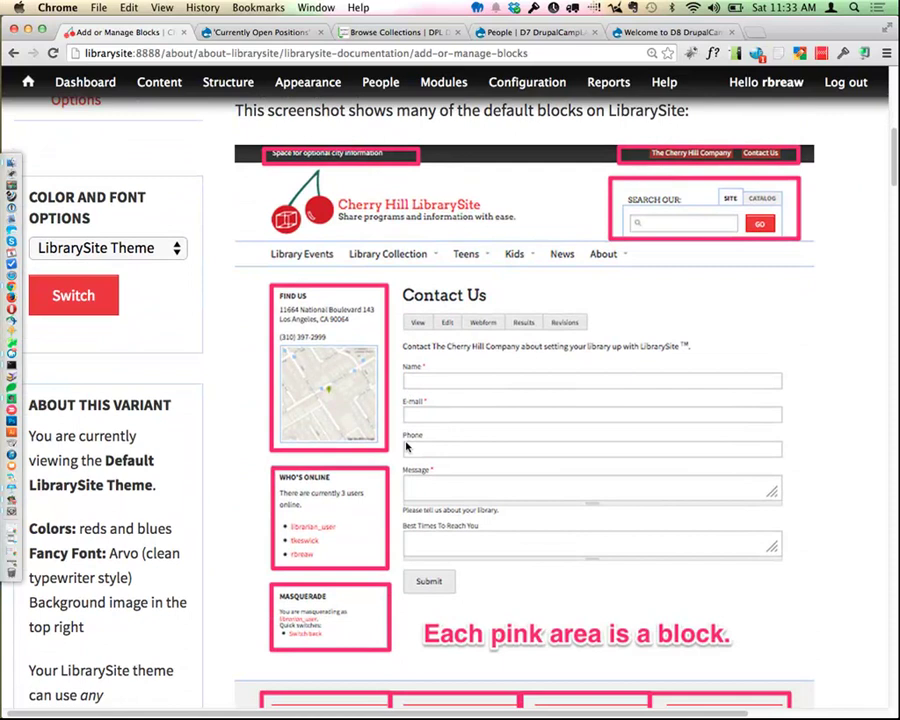
pyautogui.scroll(-3, 406, 448)
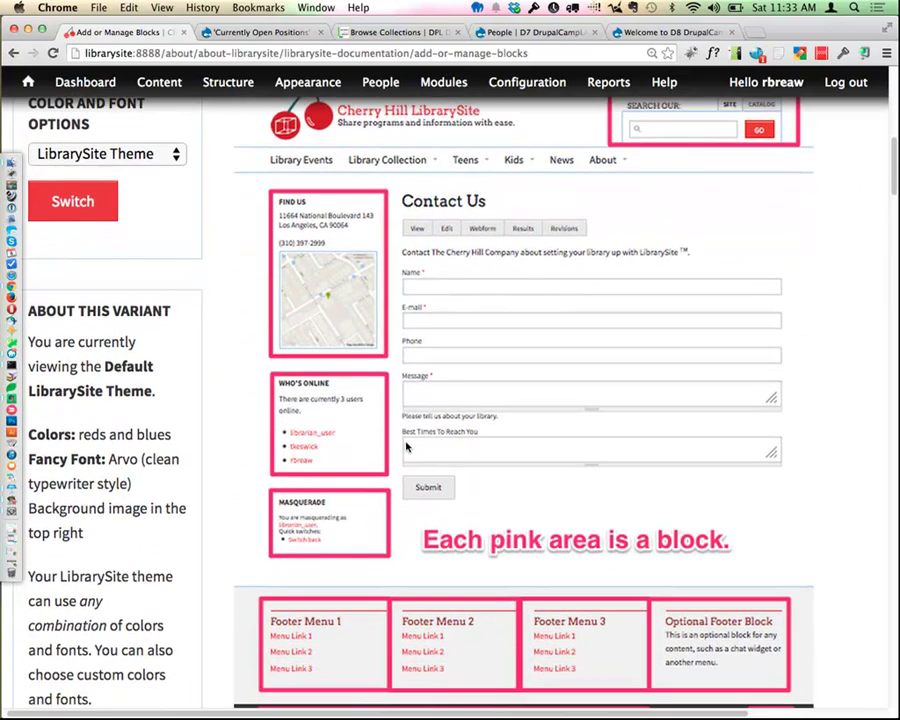
pyautogui.scroll(-8, 406, 447)
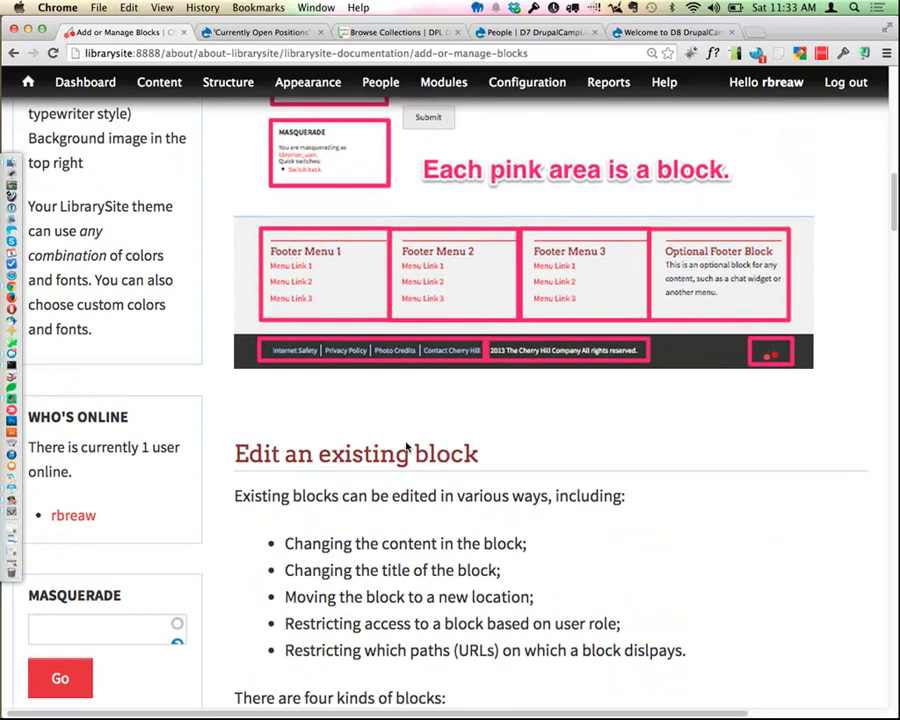
# Read how to edit an existing block, covering the four kinds of blocks, the gear icon and the contextual menu
pyautogui.scroll(-10, 406, 448)
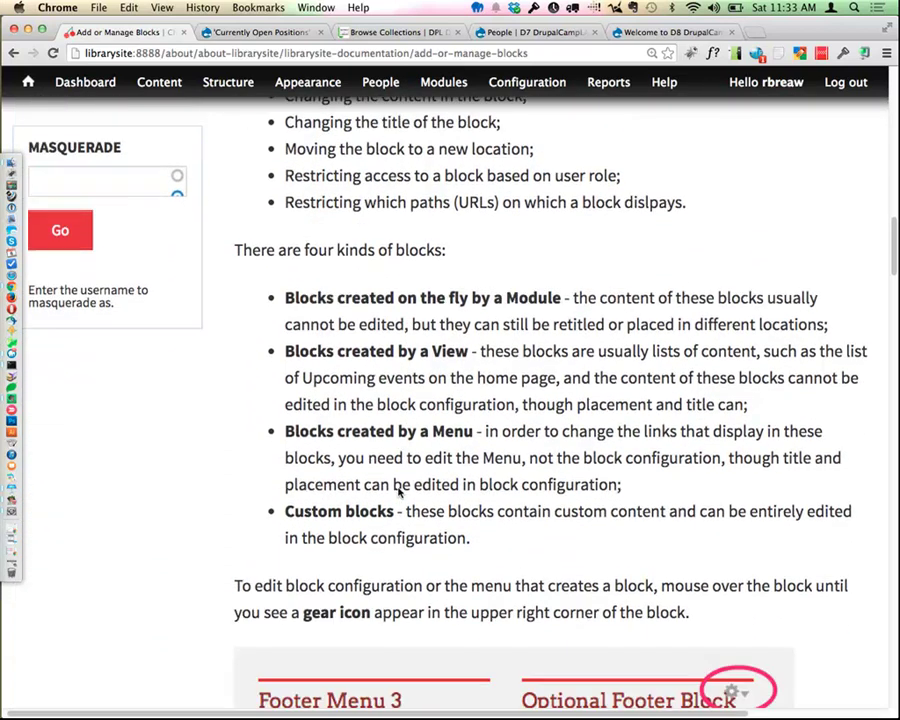
pyautogui.scroll(-10, 398, 489)
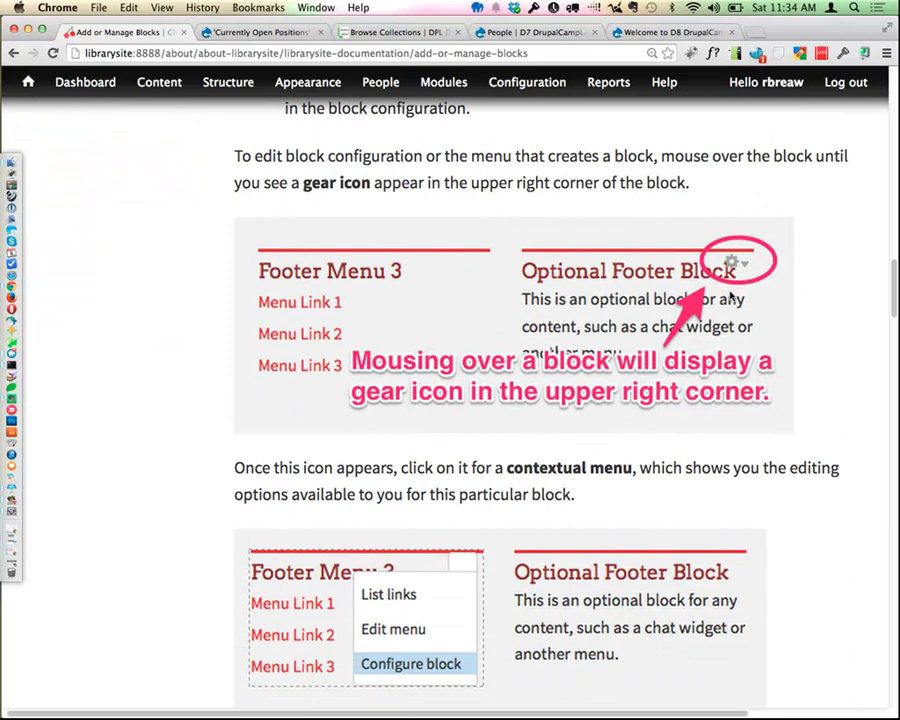
pyautogui.scroll(-10, 678, 394)
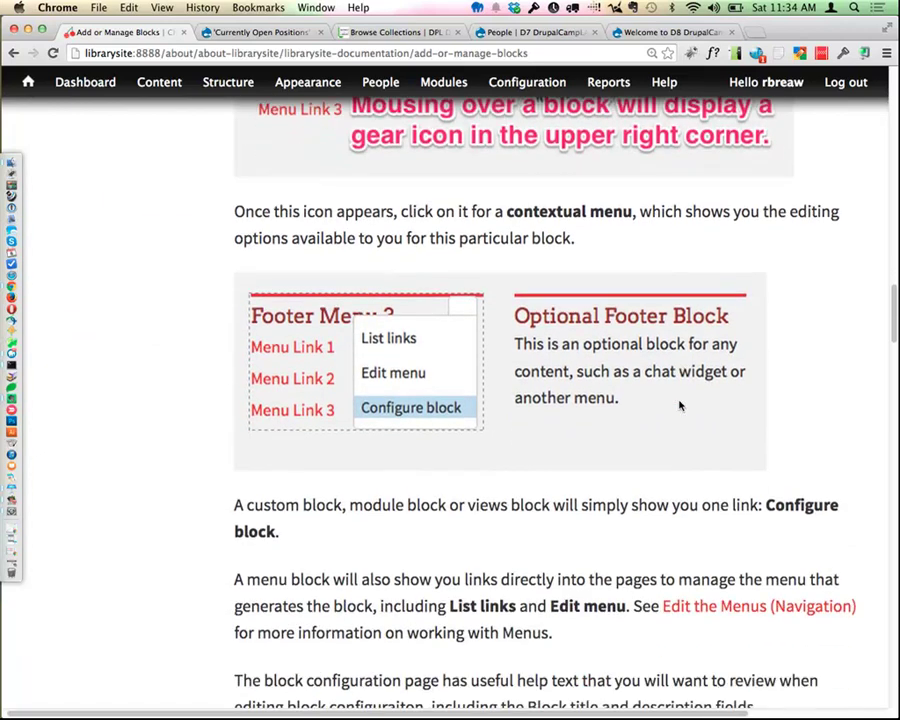
# Review the documentation's visibility settings for pages and roles and examine the screenshot of the theme's regions
pyautogui.scroll(-11, 678, 403)
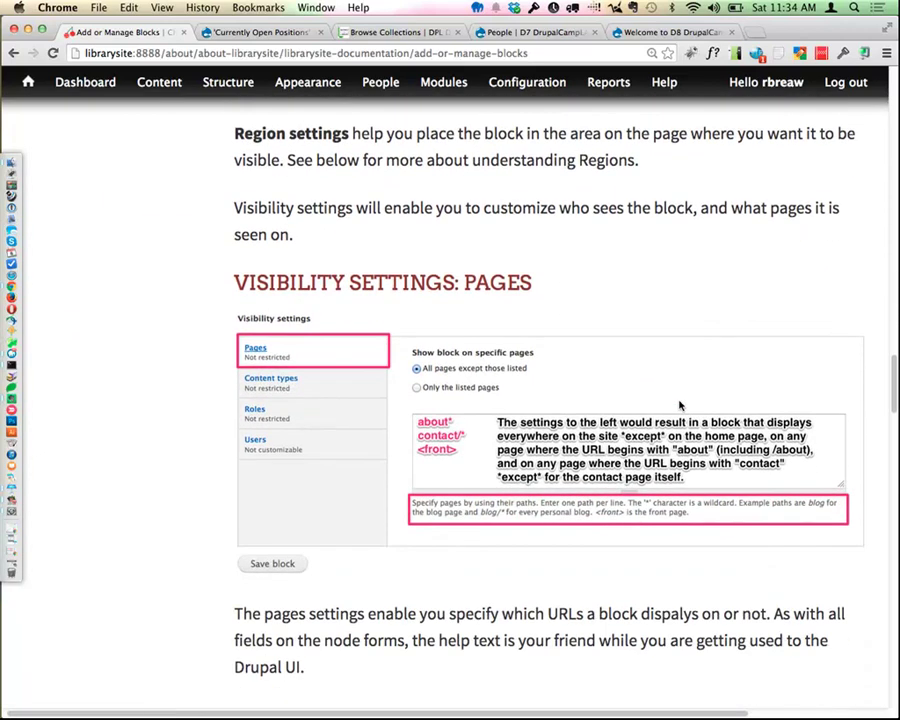
pyautogui.scroll(-3, 679, 405)
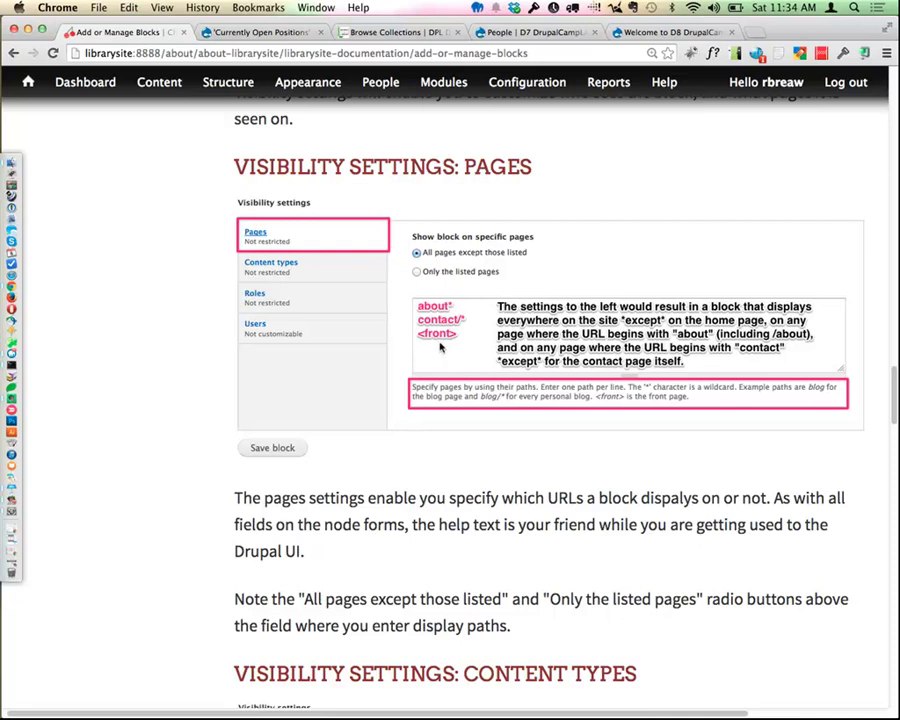
pyautogui.scroll(-20, 440, 346)
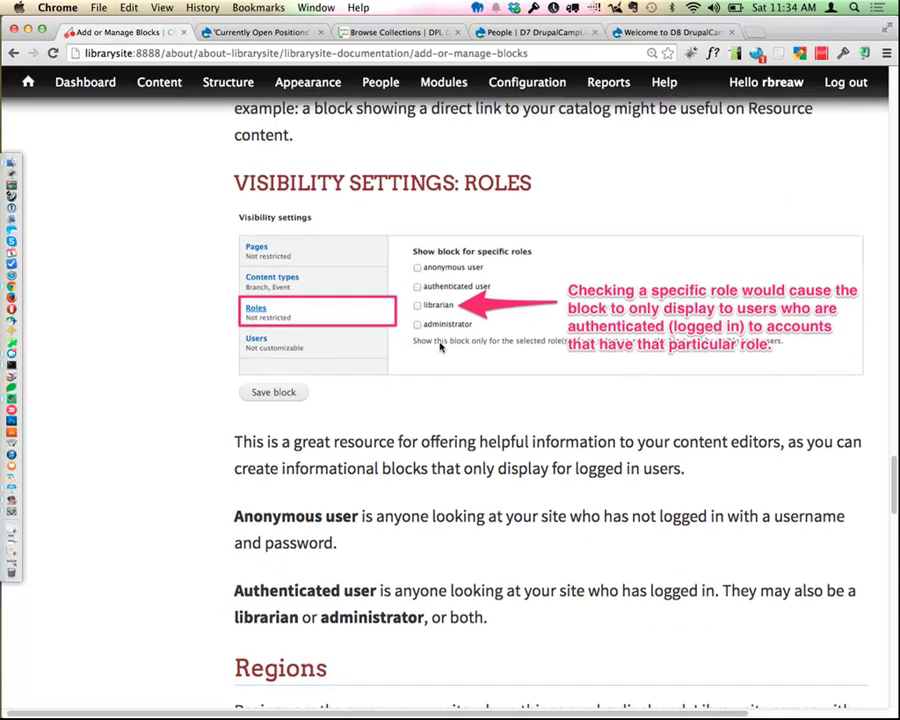
pyautogui.scroll(-2, 440, 346)
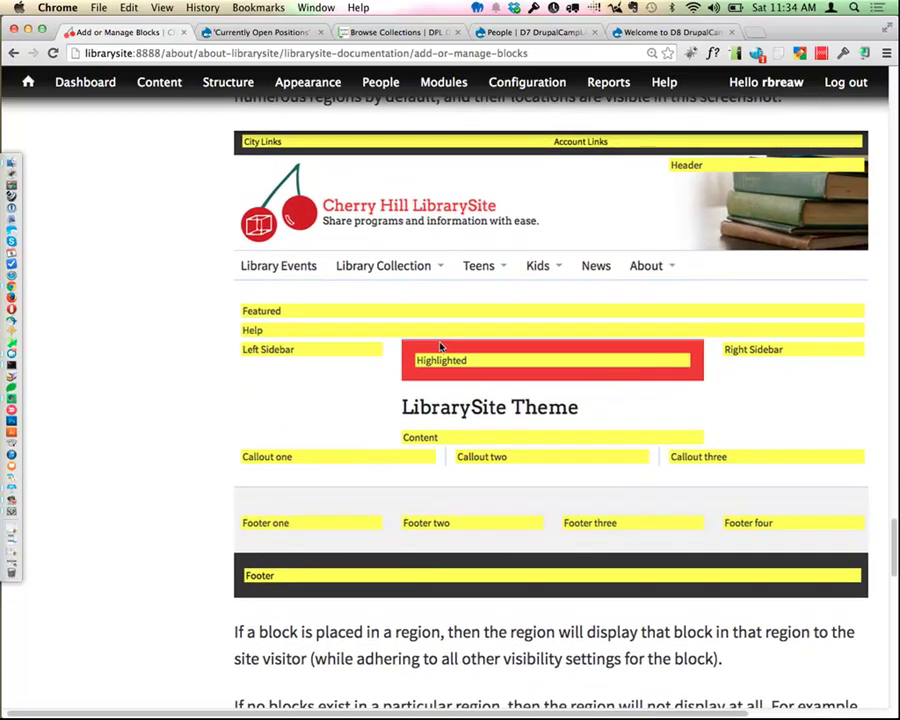